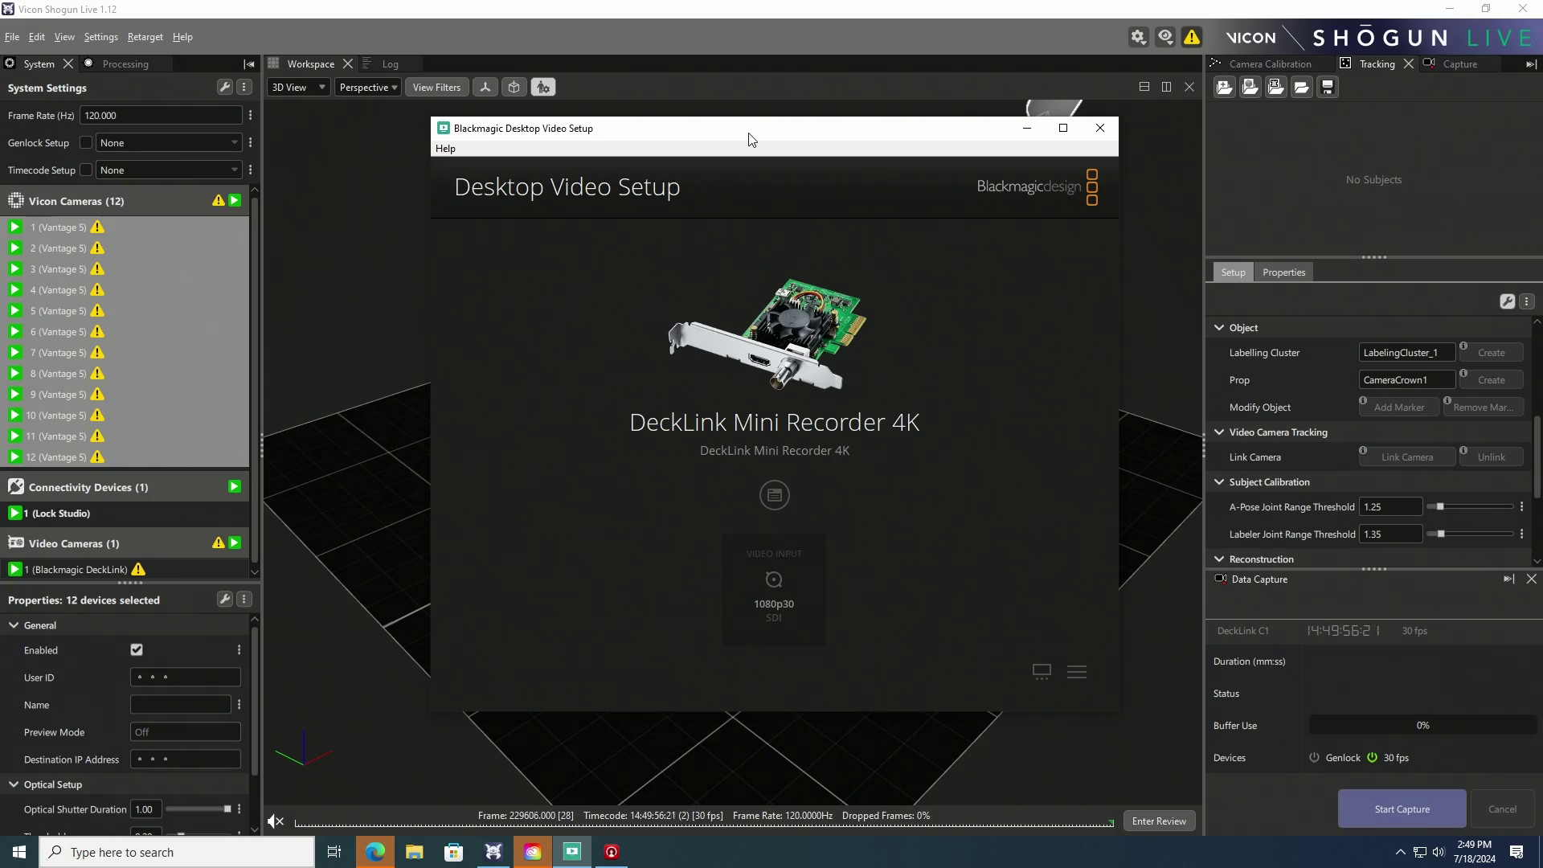
- Move the Desktop Video Setup window aside and select the Lock Studio connectivity device
drag(748, 139, 1541, 72)
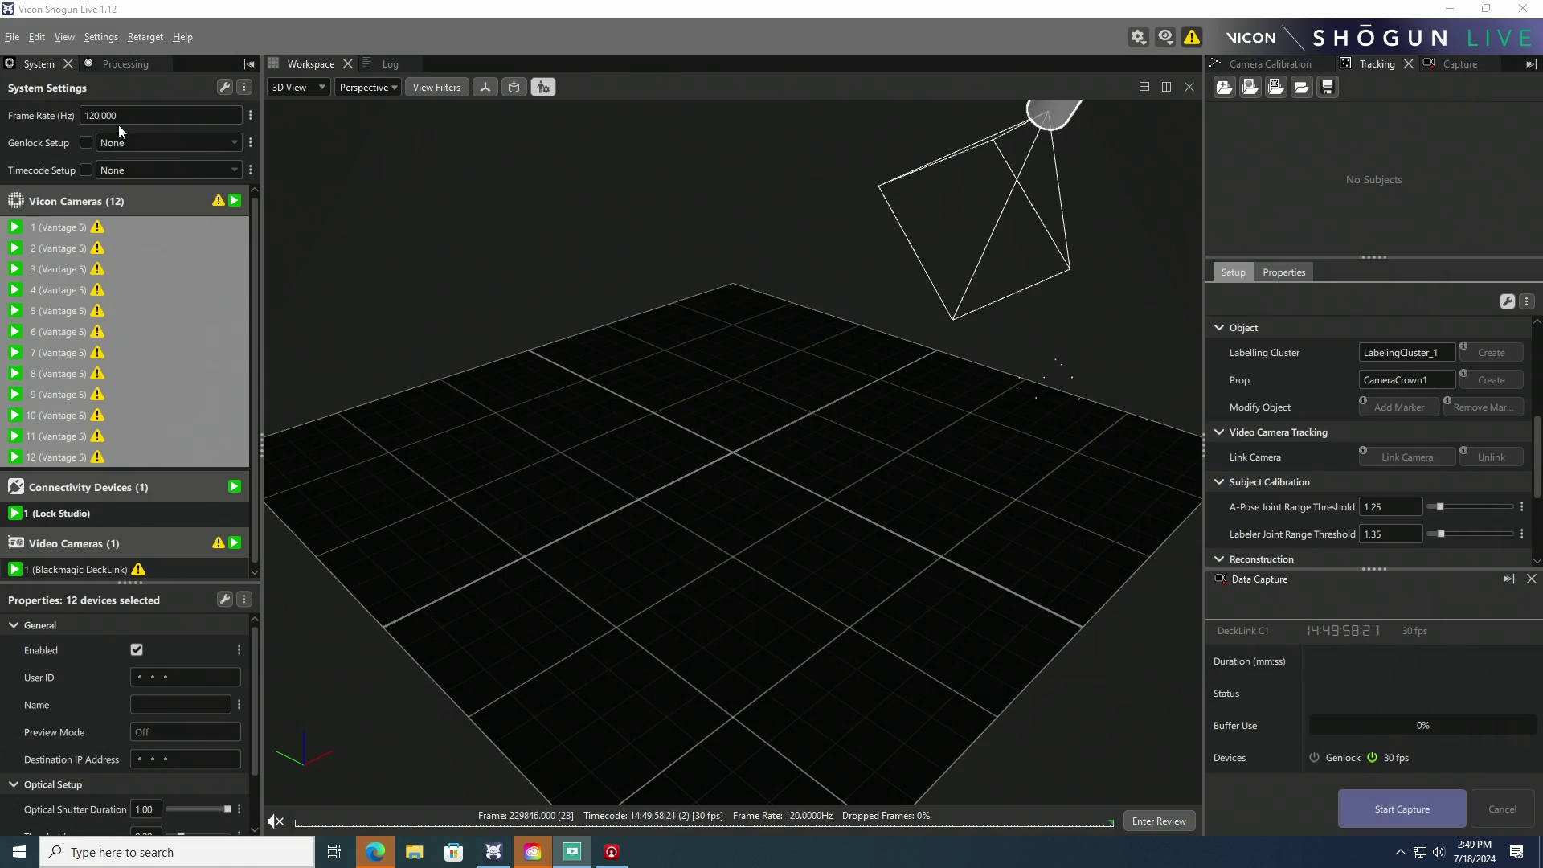
mouse_move(40, 143)
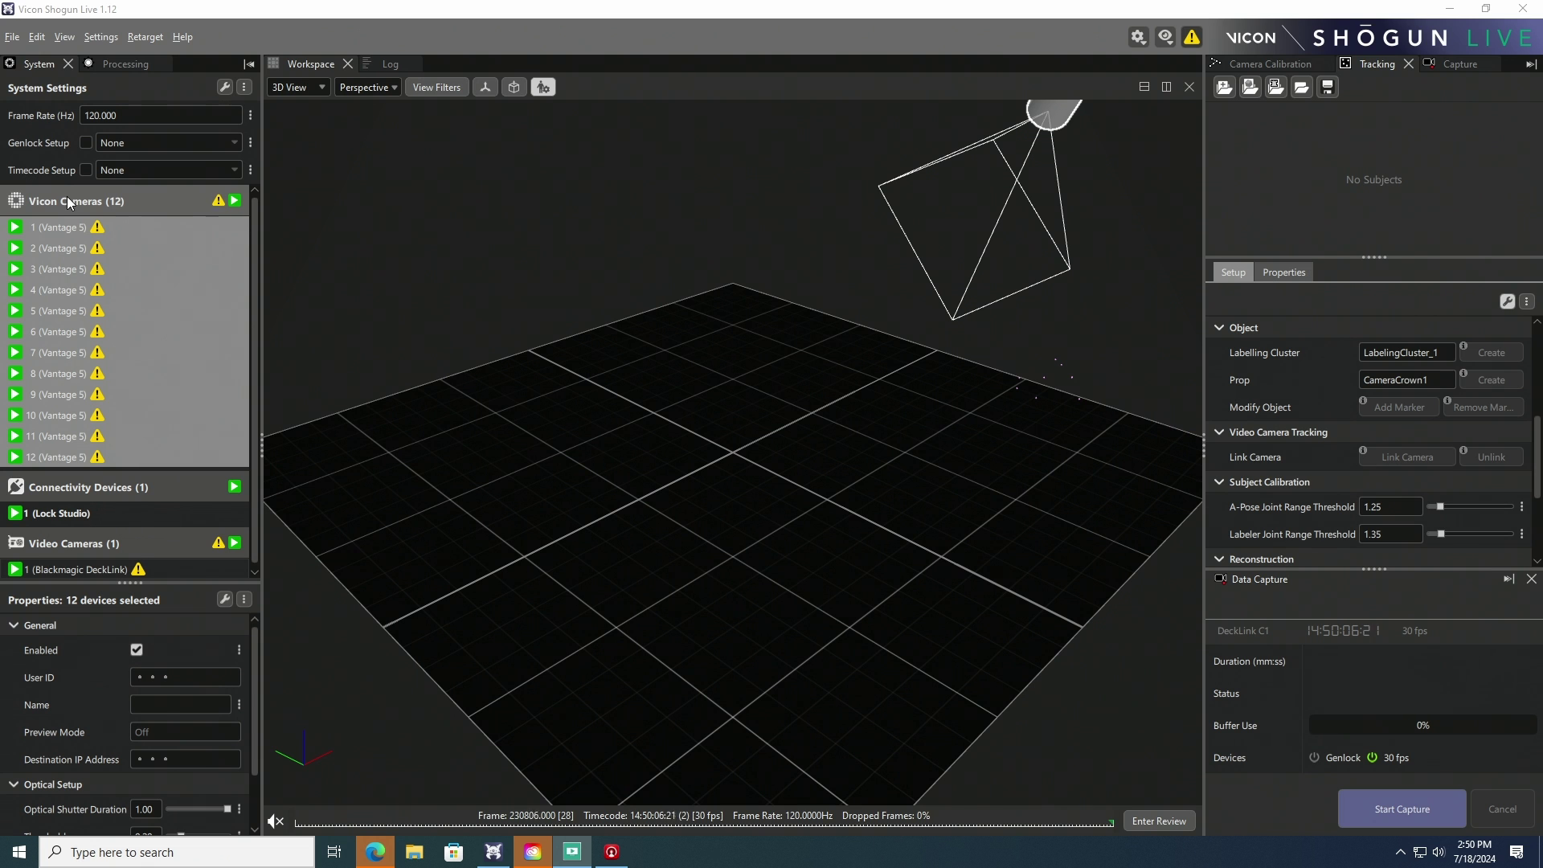
click(74, 516)
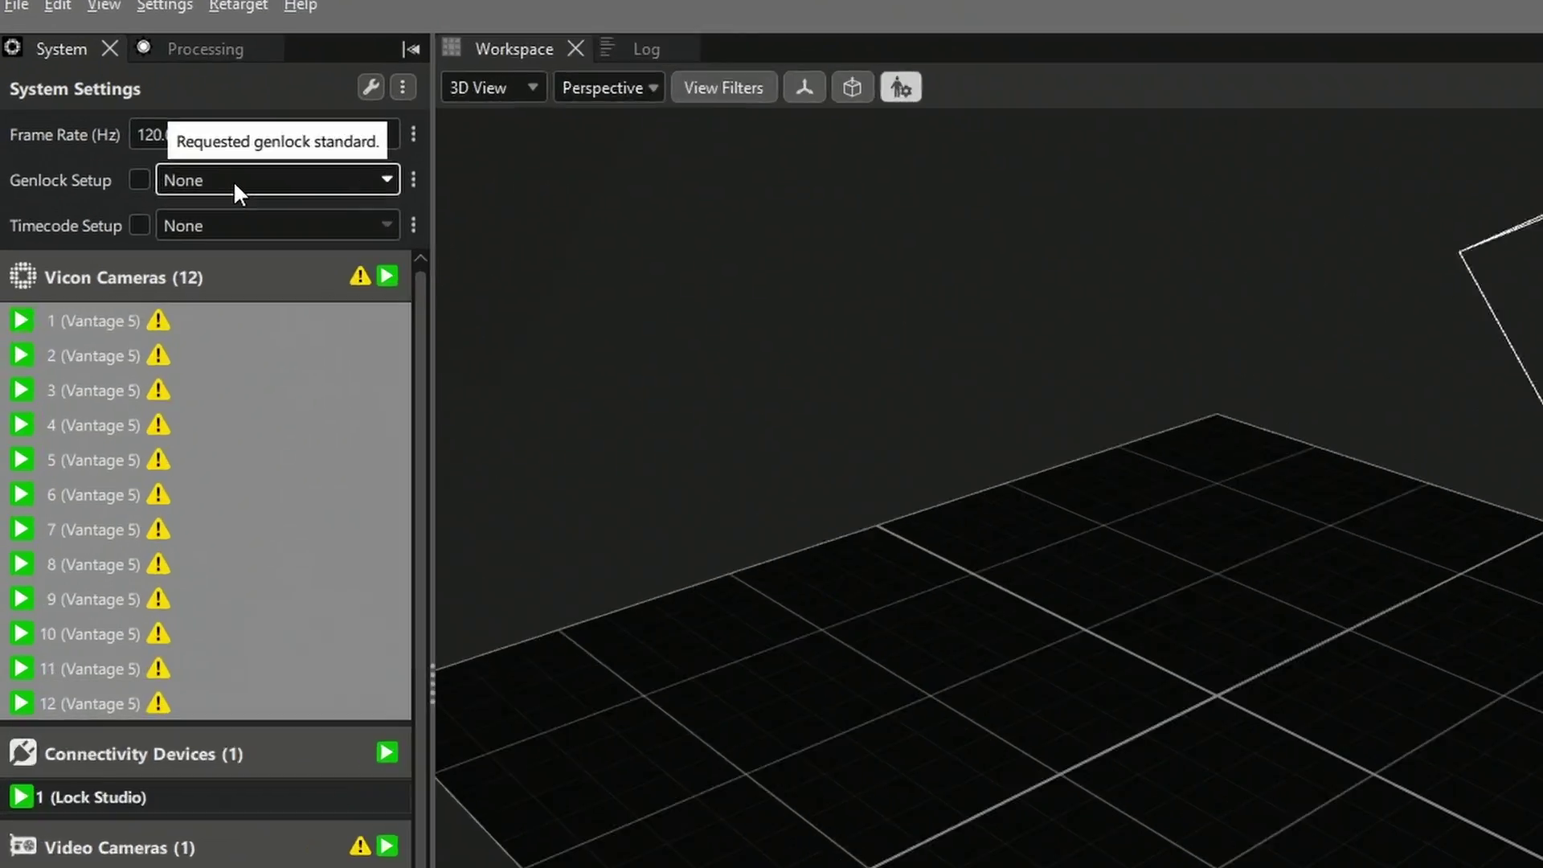
- Set Genlock Setup to SDI: 30 Hz and enable genlock
click(141, 146)
click(291, 714)
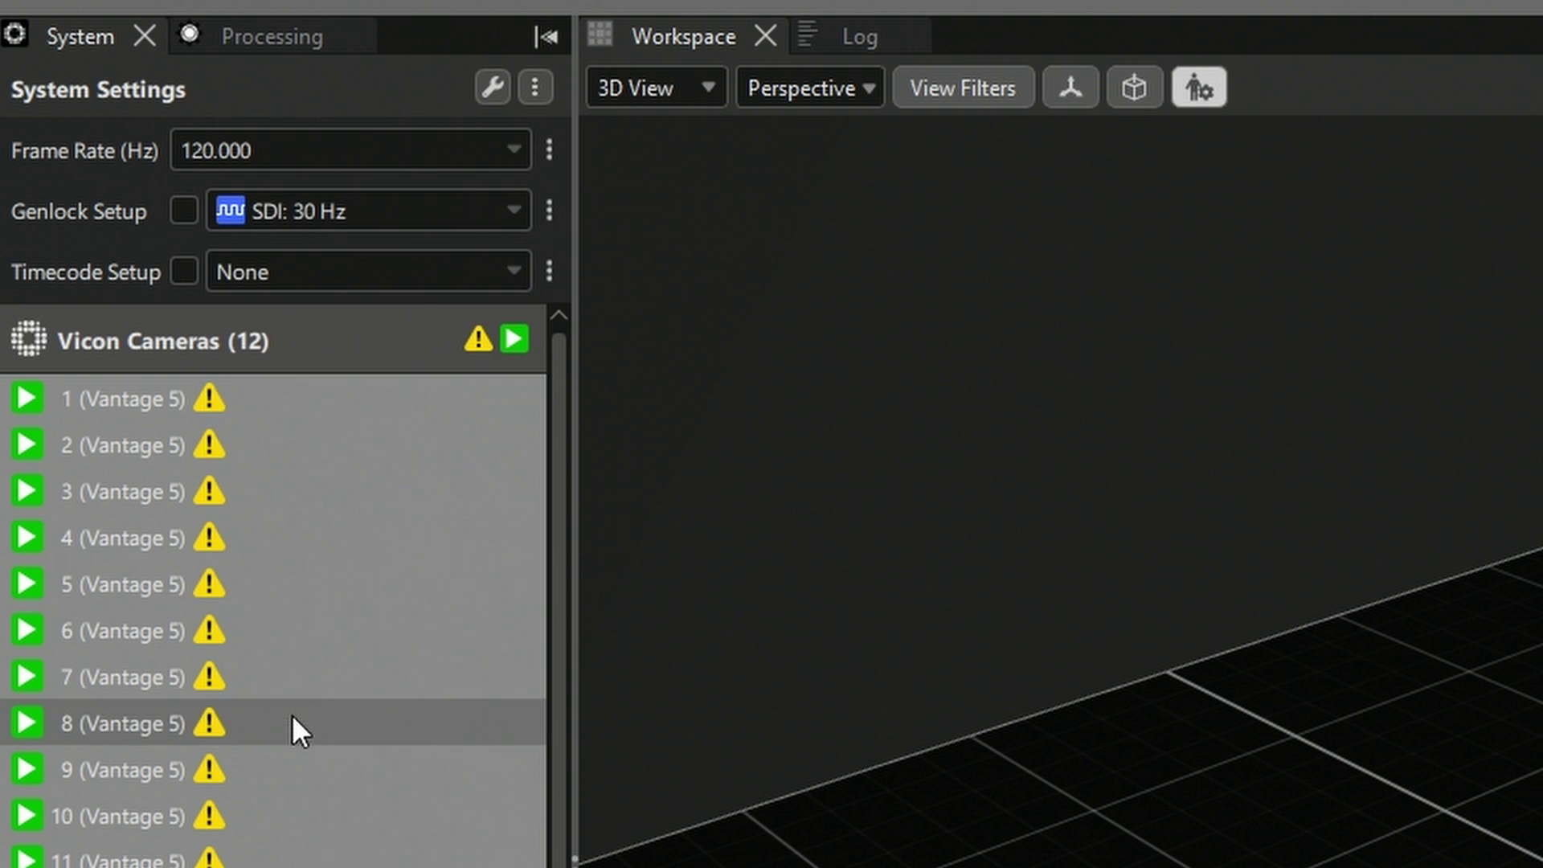
click(181, 212)
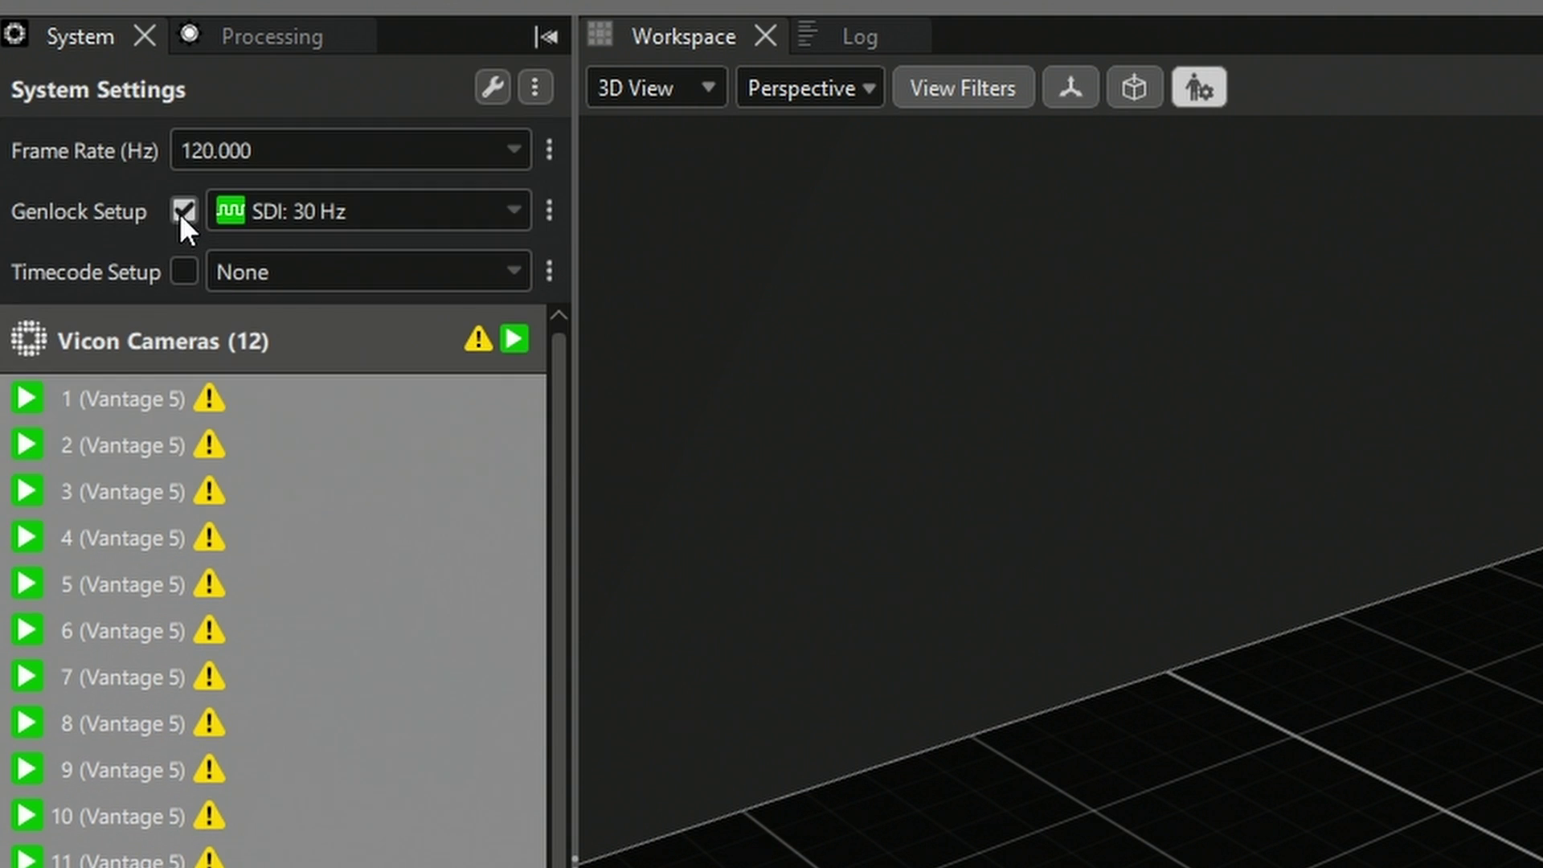
- Set Timecode Setup to SDI and enable timecode
click(306, 271)
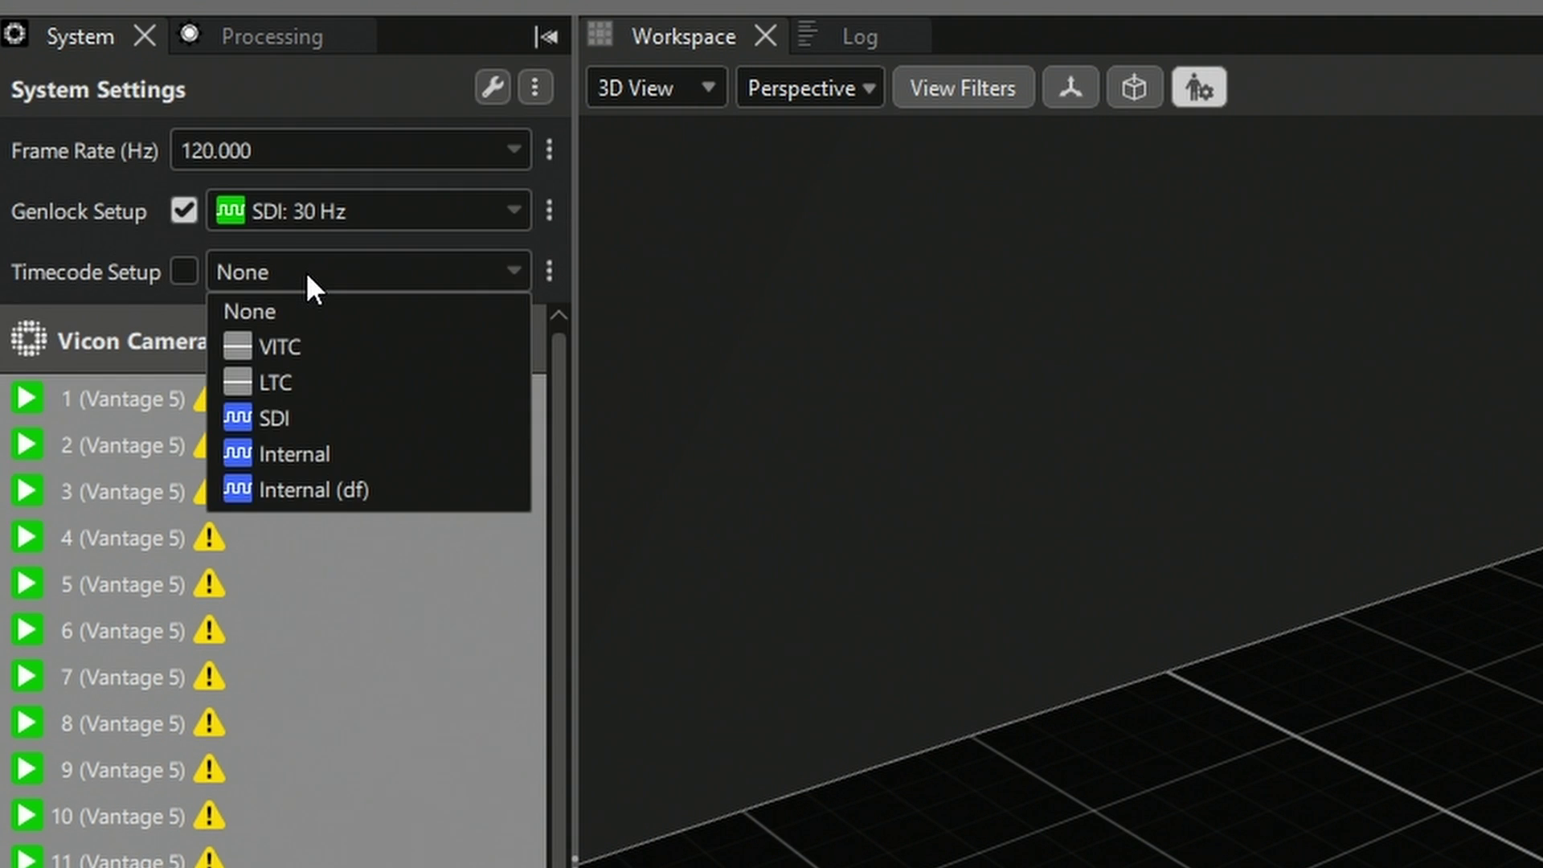
click(318, 411)
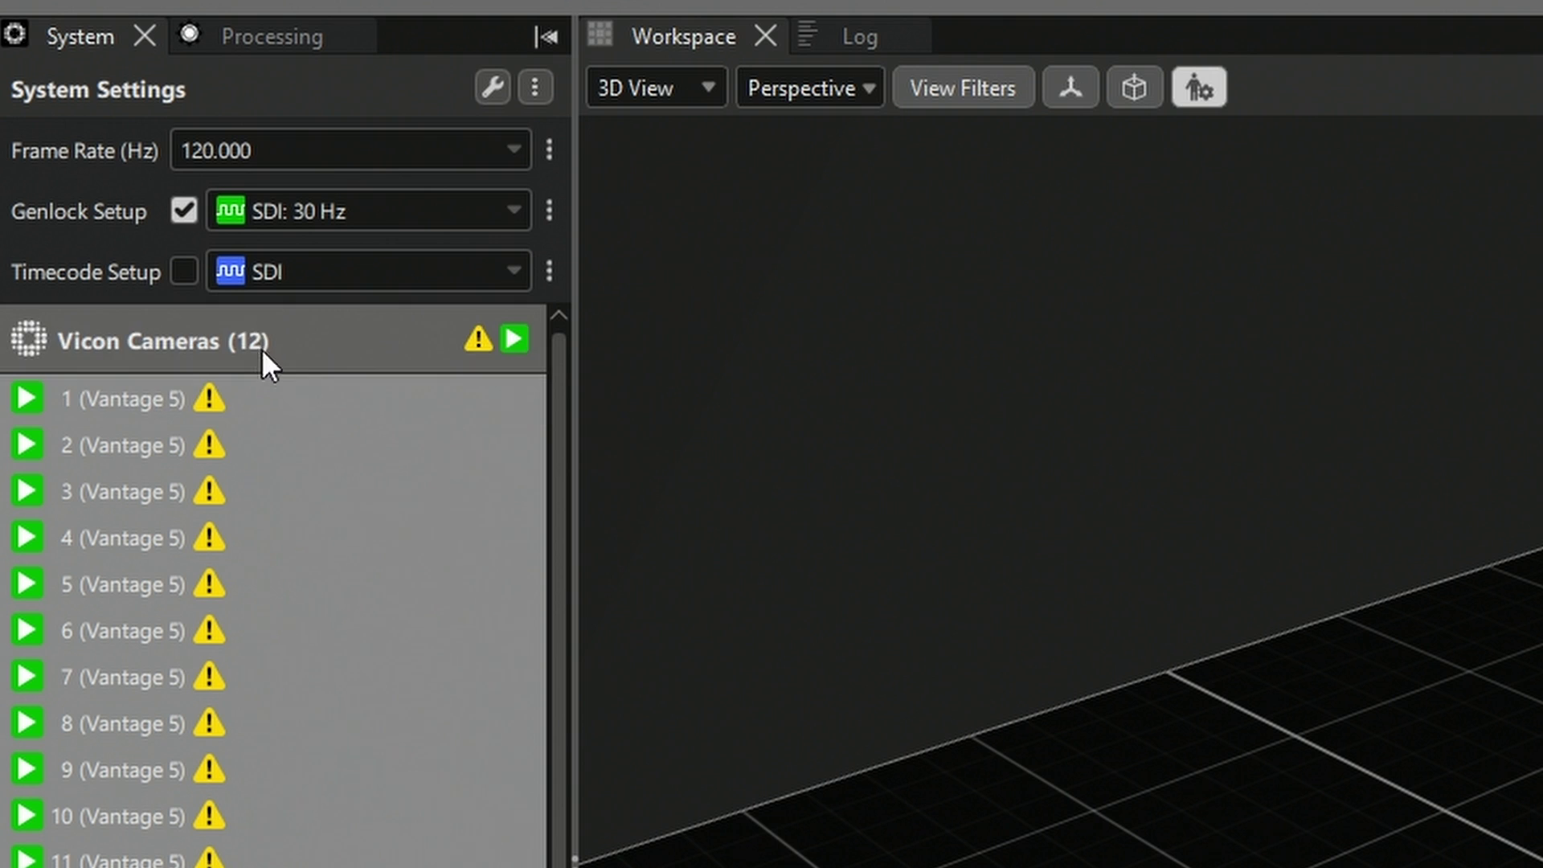
click(178, 279)
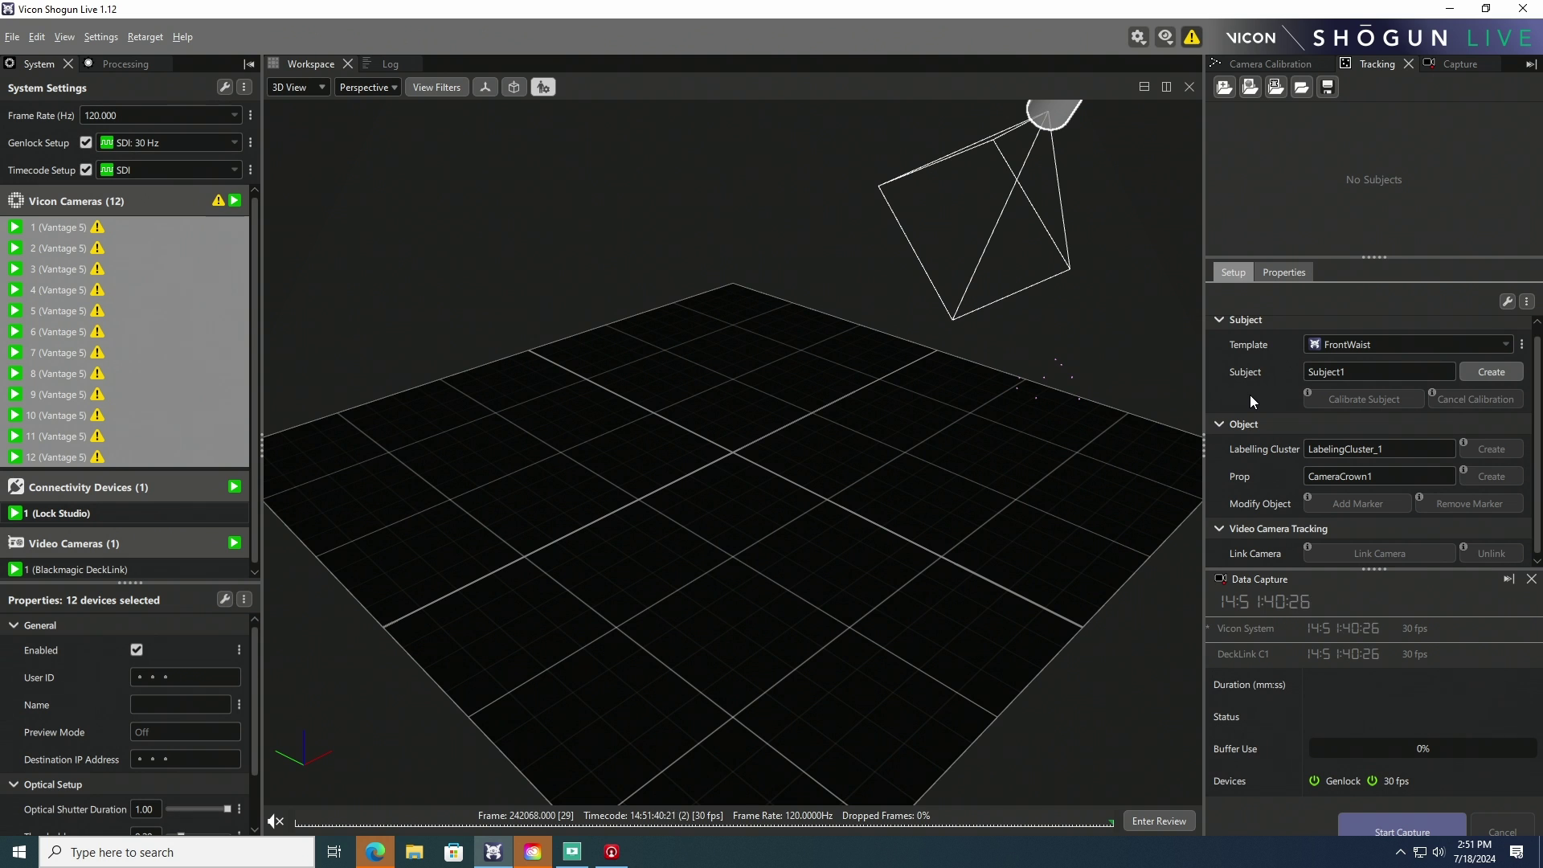
- Switch the workspace to Cameras, hide View Filters, and select the Blackmagic DeckLink camera
click(305, 85)
click(305, 107)
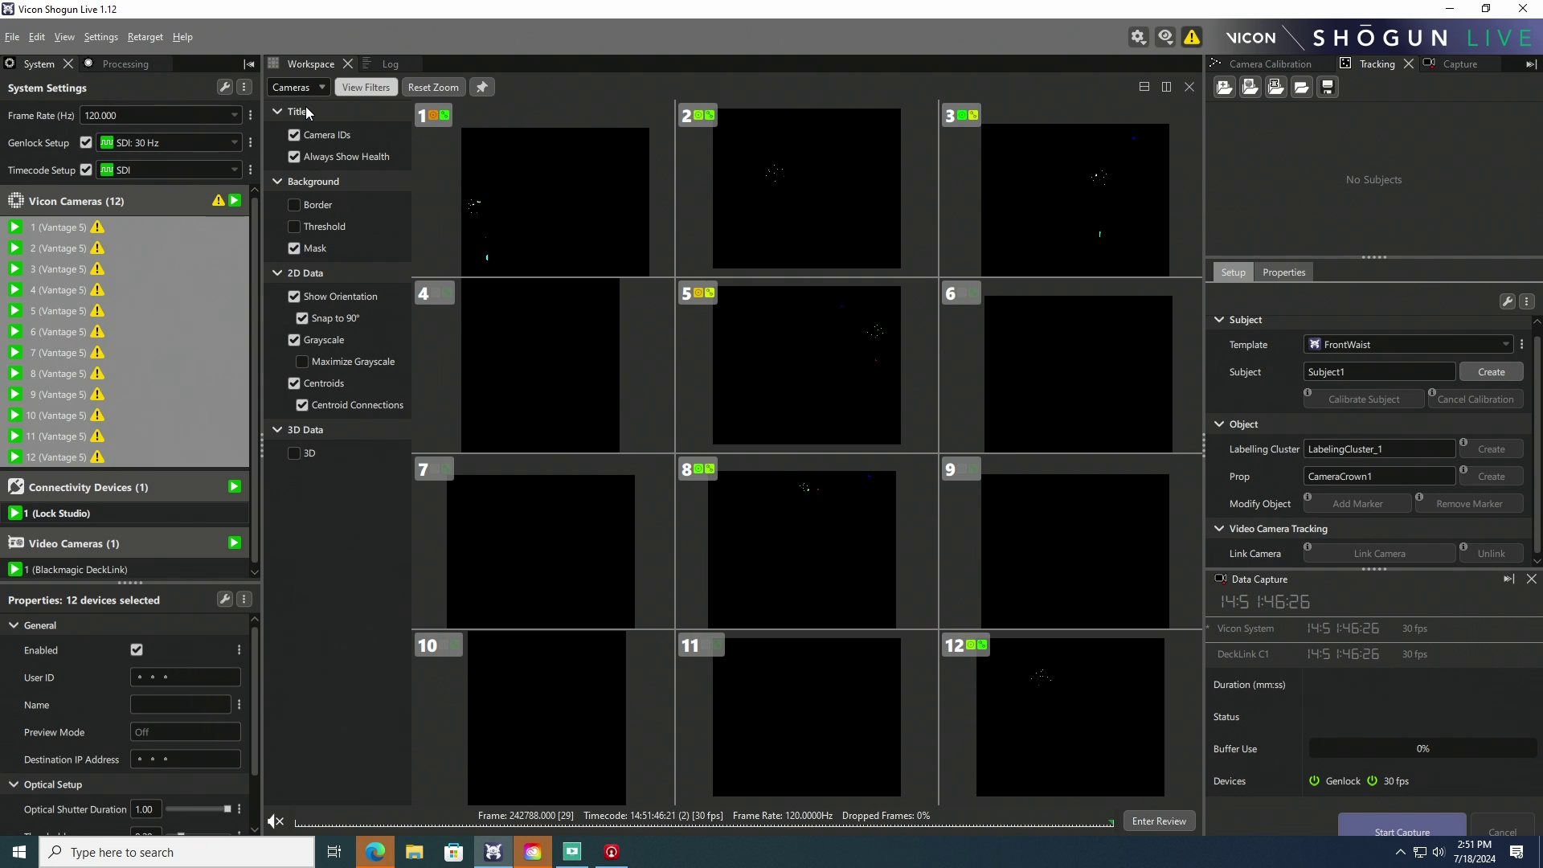
click(347, 89)
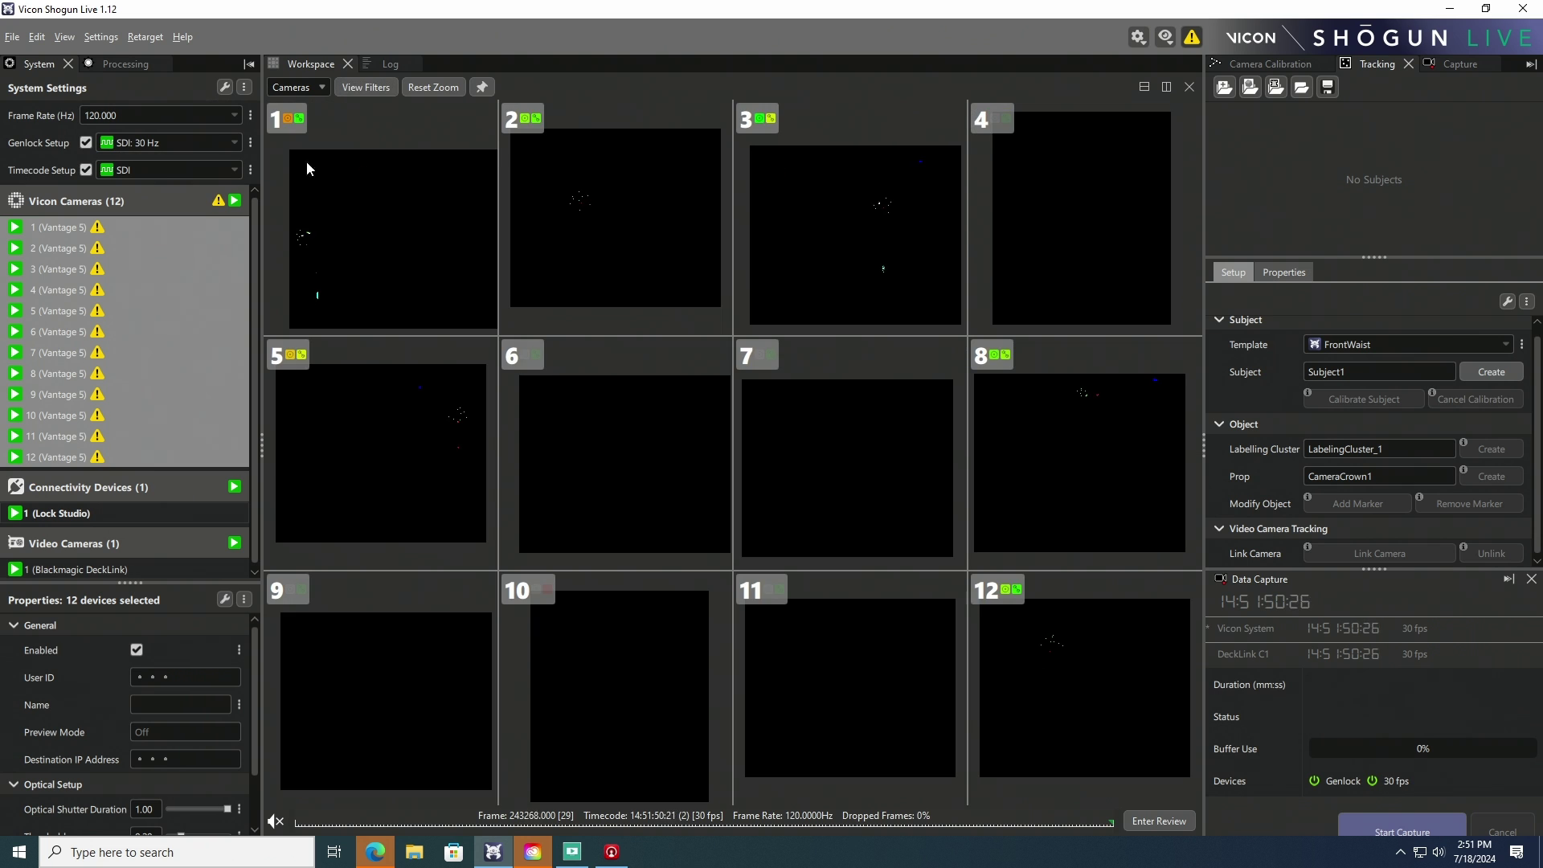
click(138, 566)
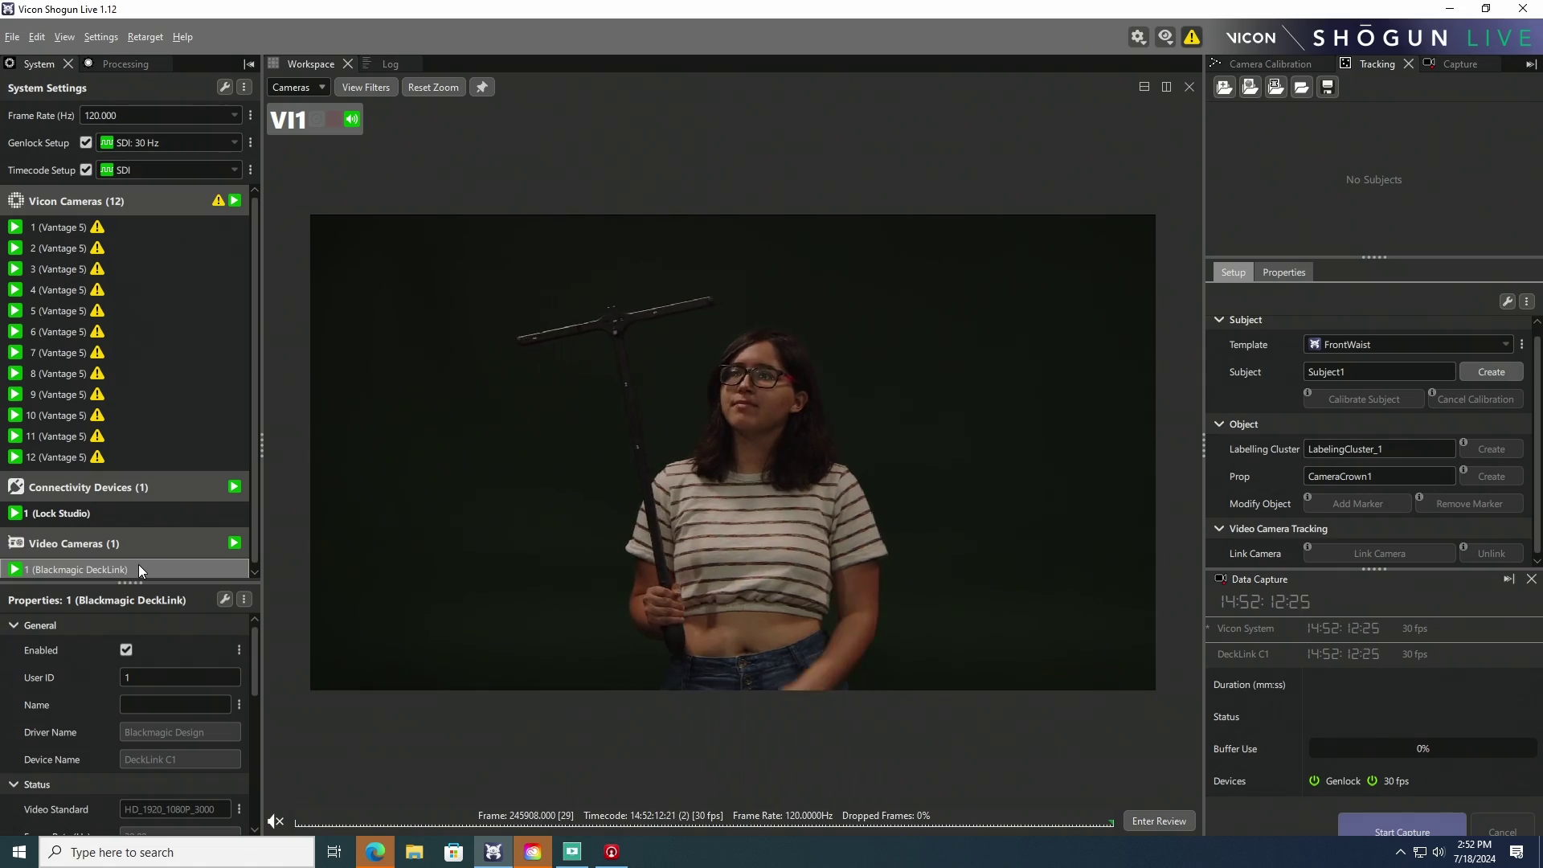
- In Camera Calibration, set the Wand Wave wand type to 3-Marker Wand (240mm)
click(1250, 66)
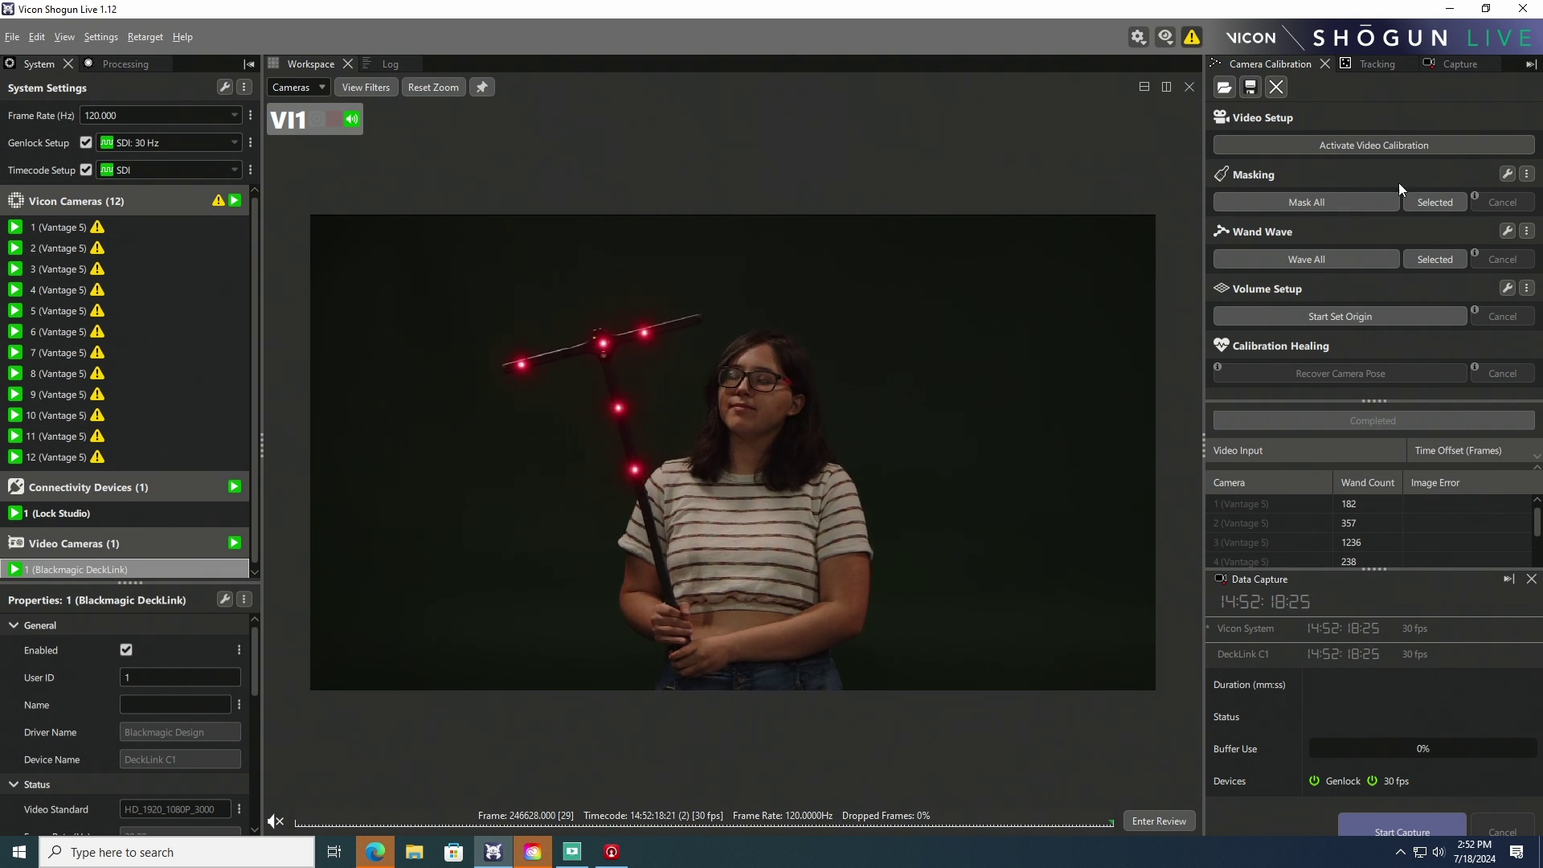
click(1508, 231)
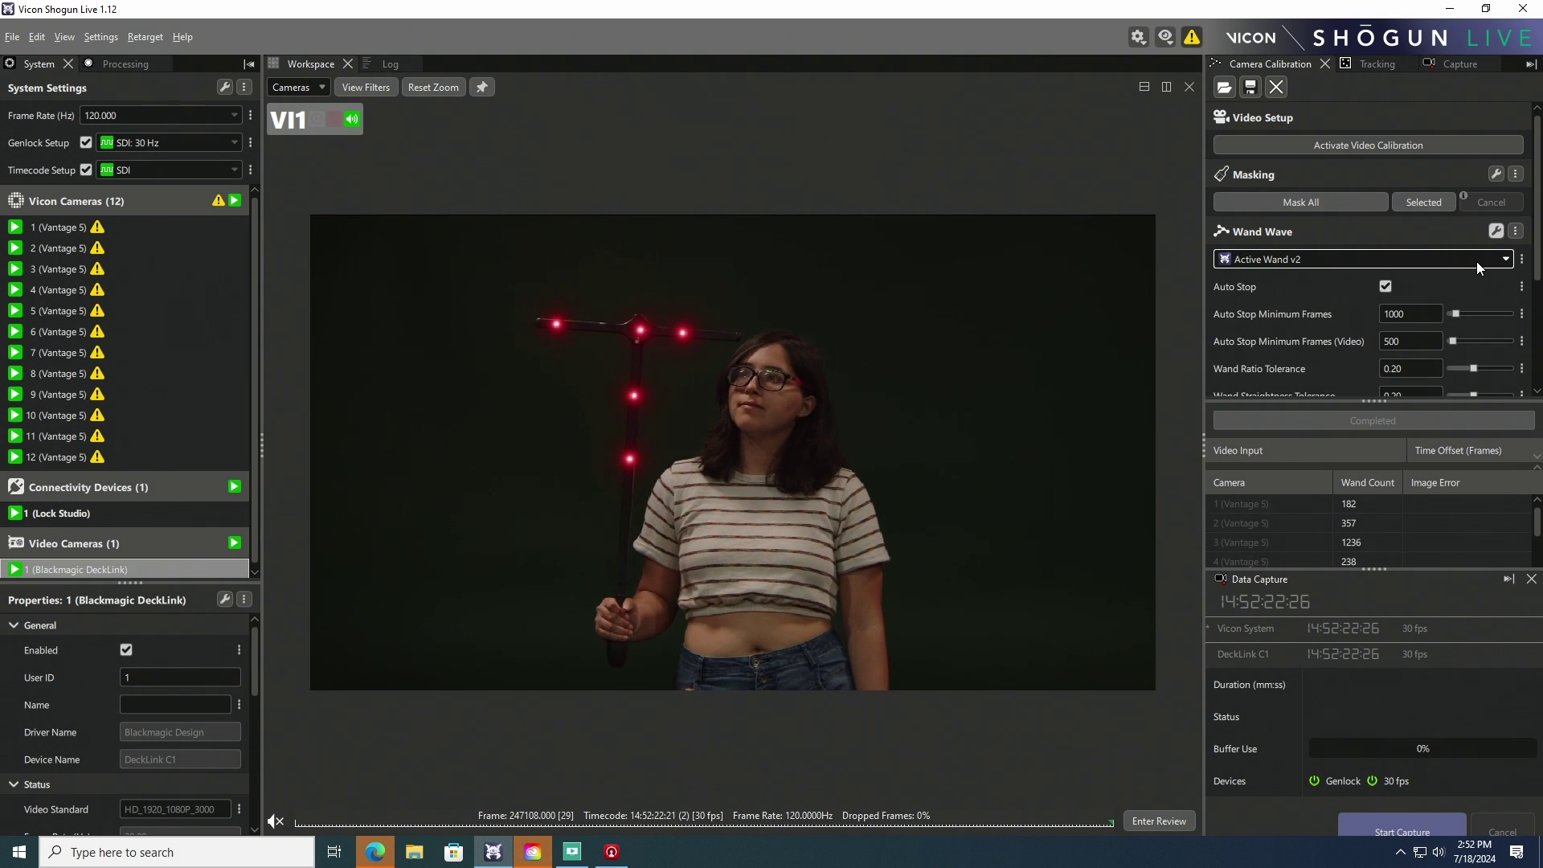
click(1476, 262)
click(1406, 282)
click(1493, 231)
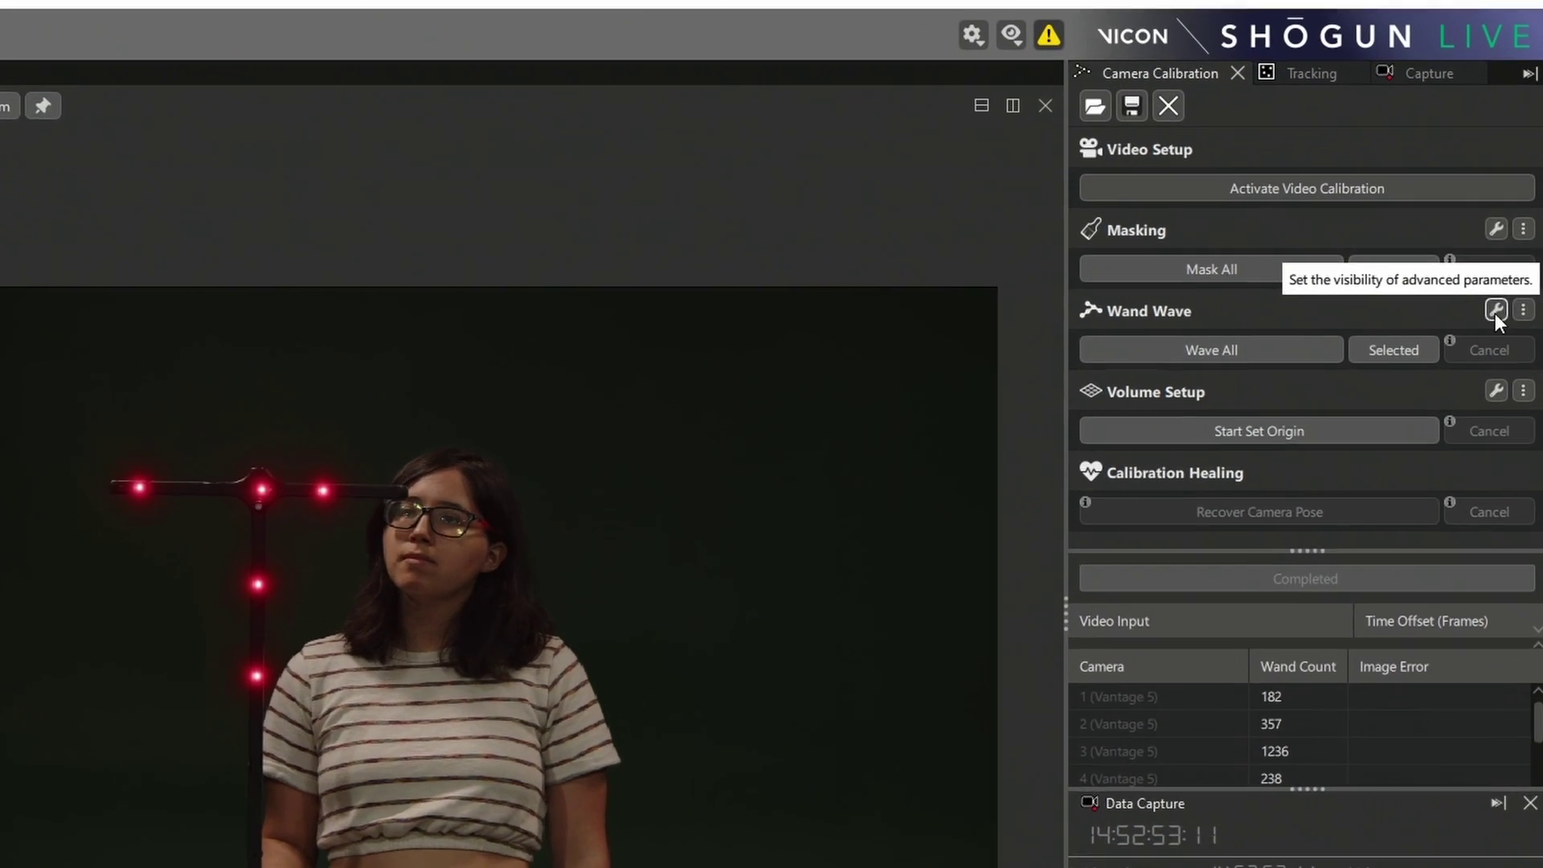
- Change the wand type to Active Wand v2 and run the wand wave collection to completion
click(1494, 310)
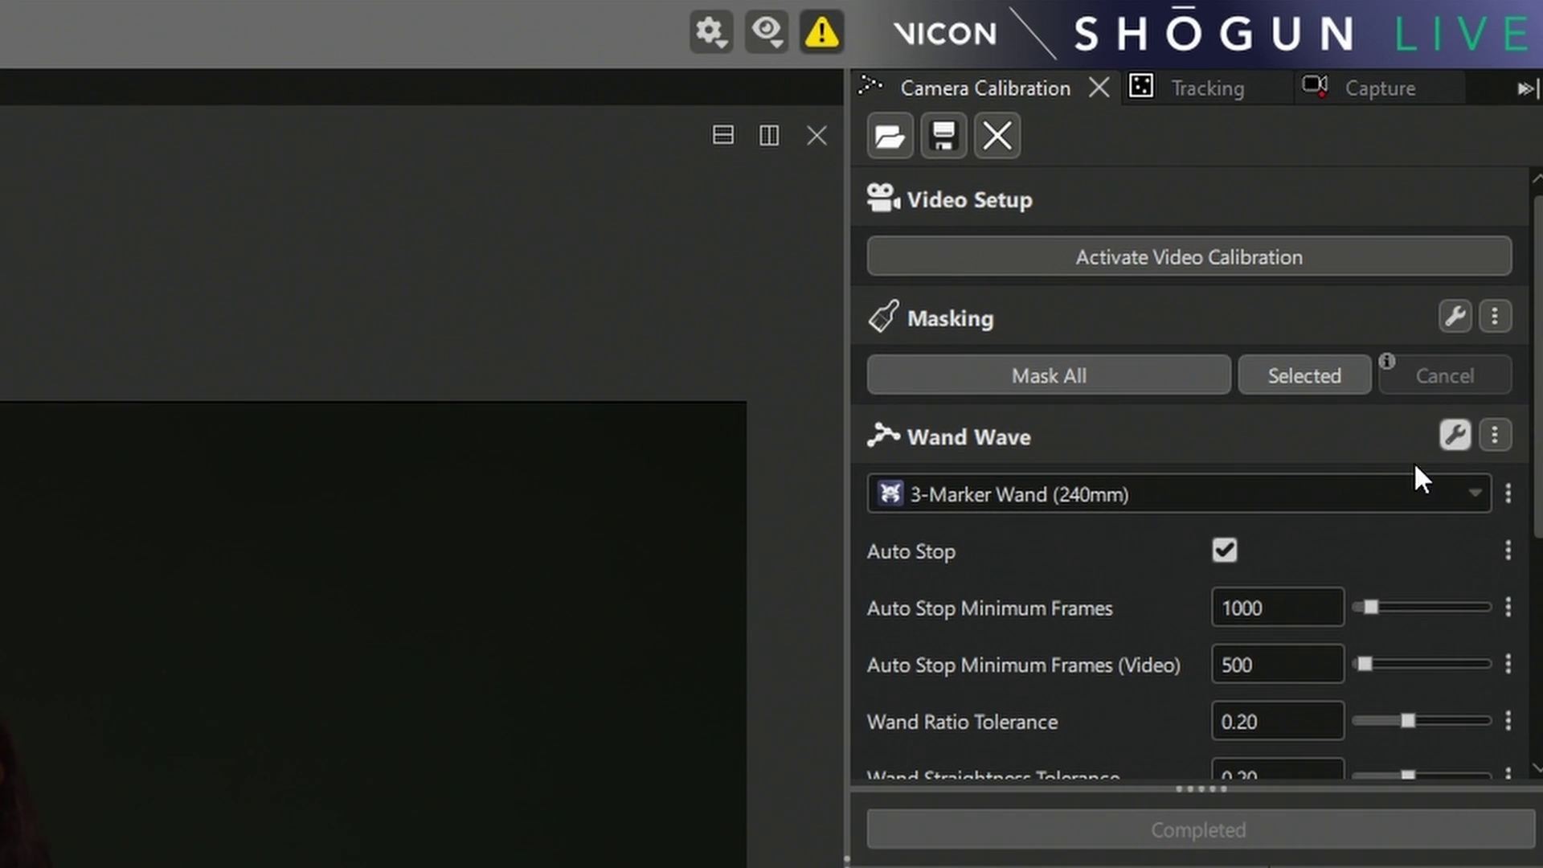
click(1279, 499)
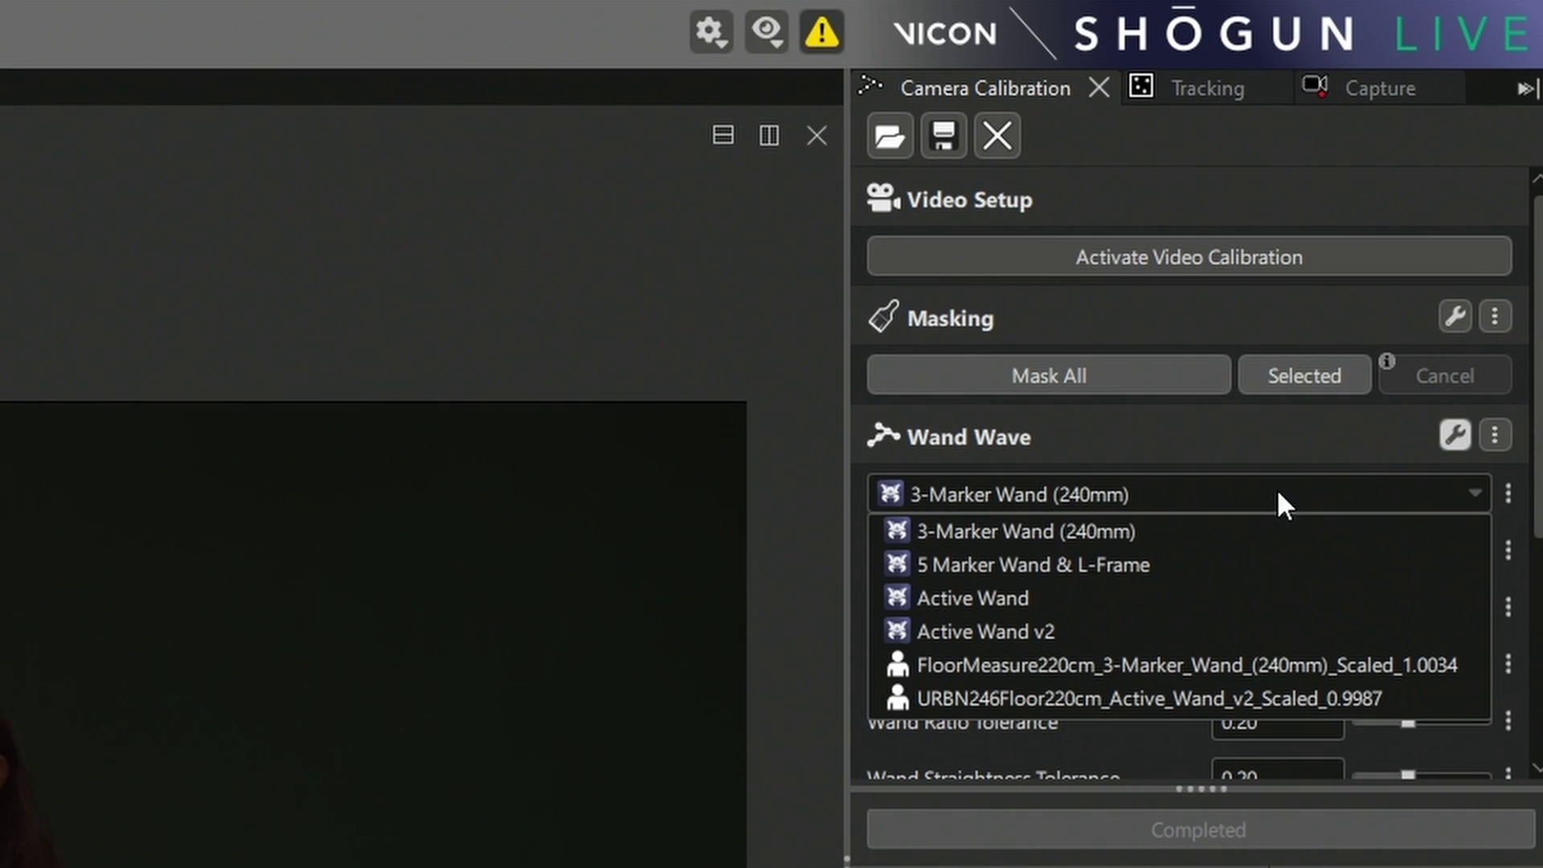
click(1055, 633)
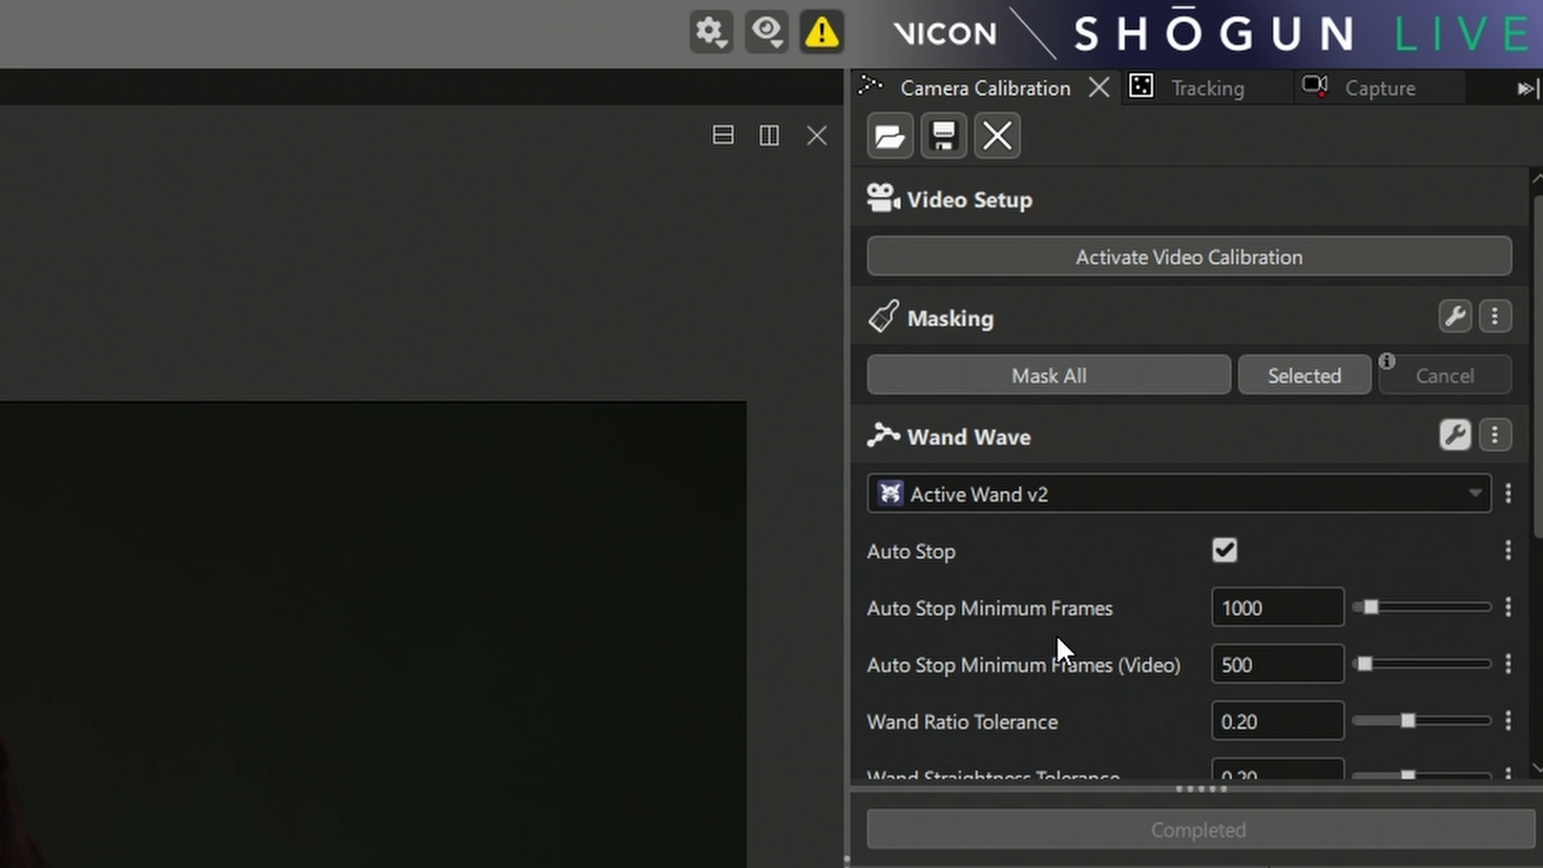
click(1450, 430)
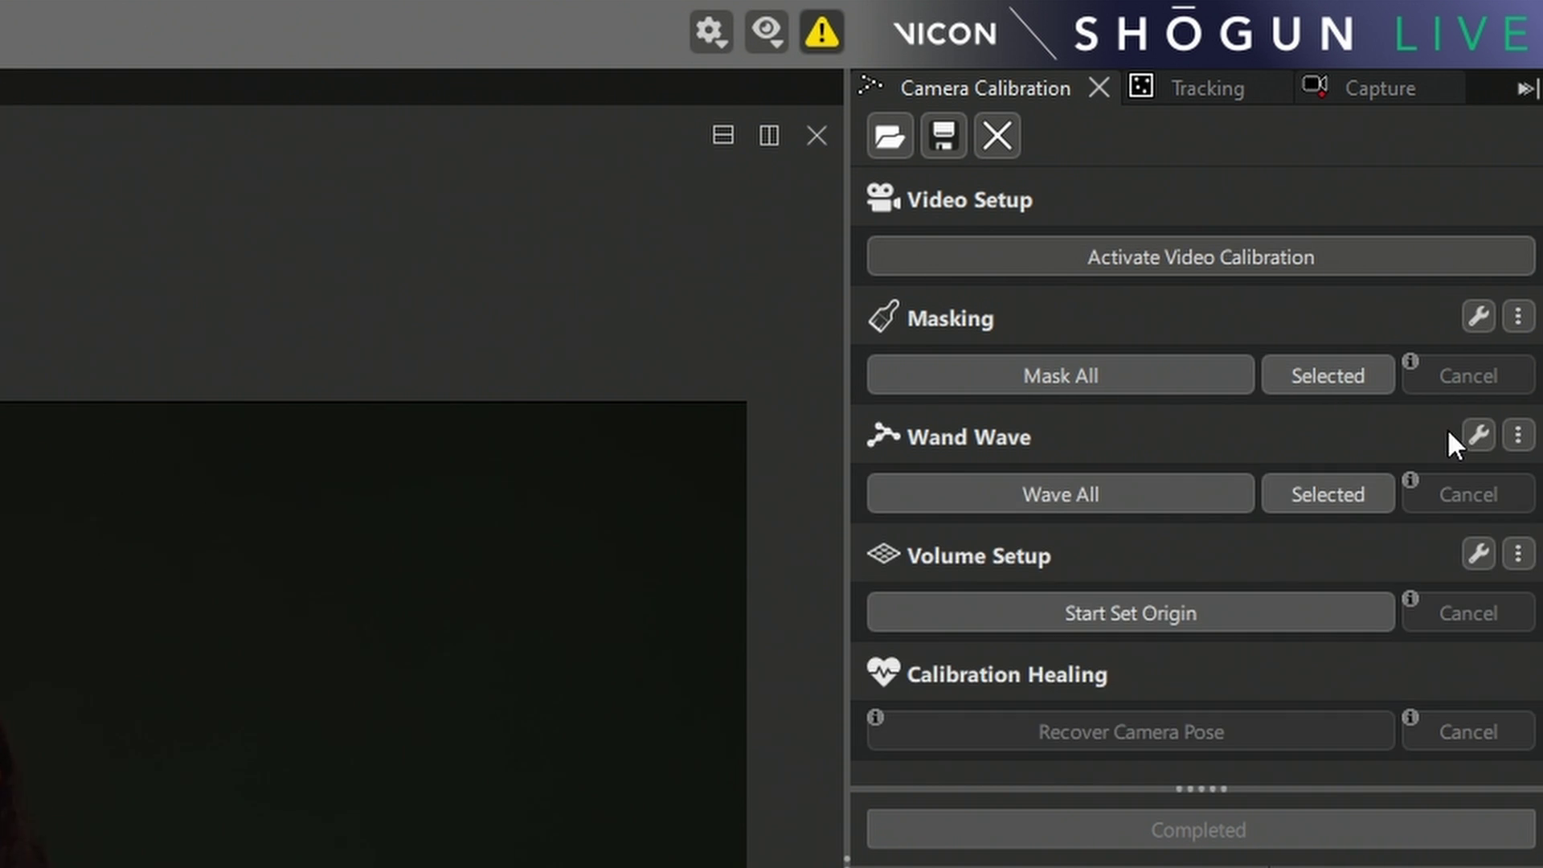
click(1332, 500)
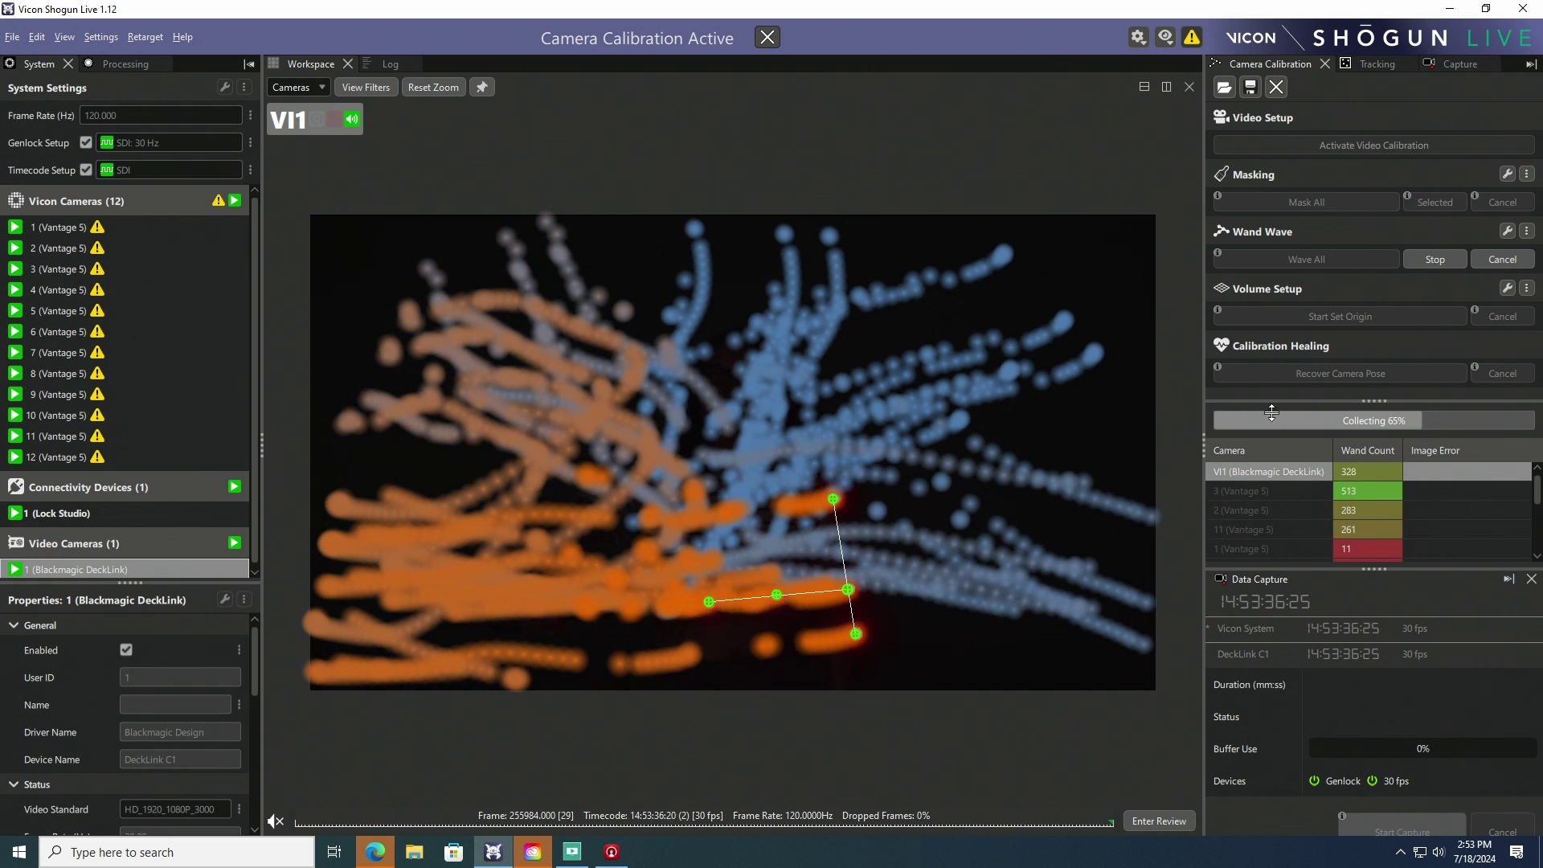
mouse_move(1365, 392)
mouse_down()
mouse_move(1369, 314)
mouse_move(1373, 412)
mouse_up()
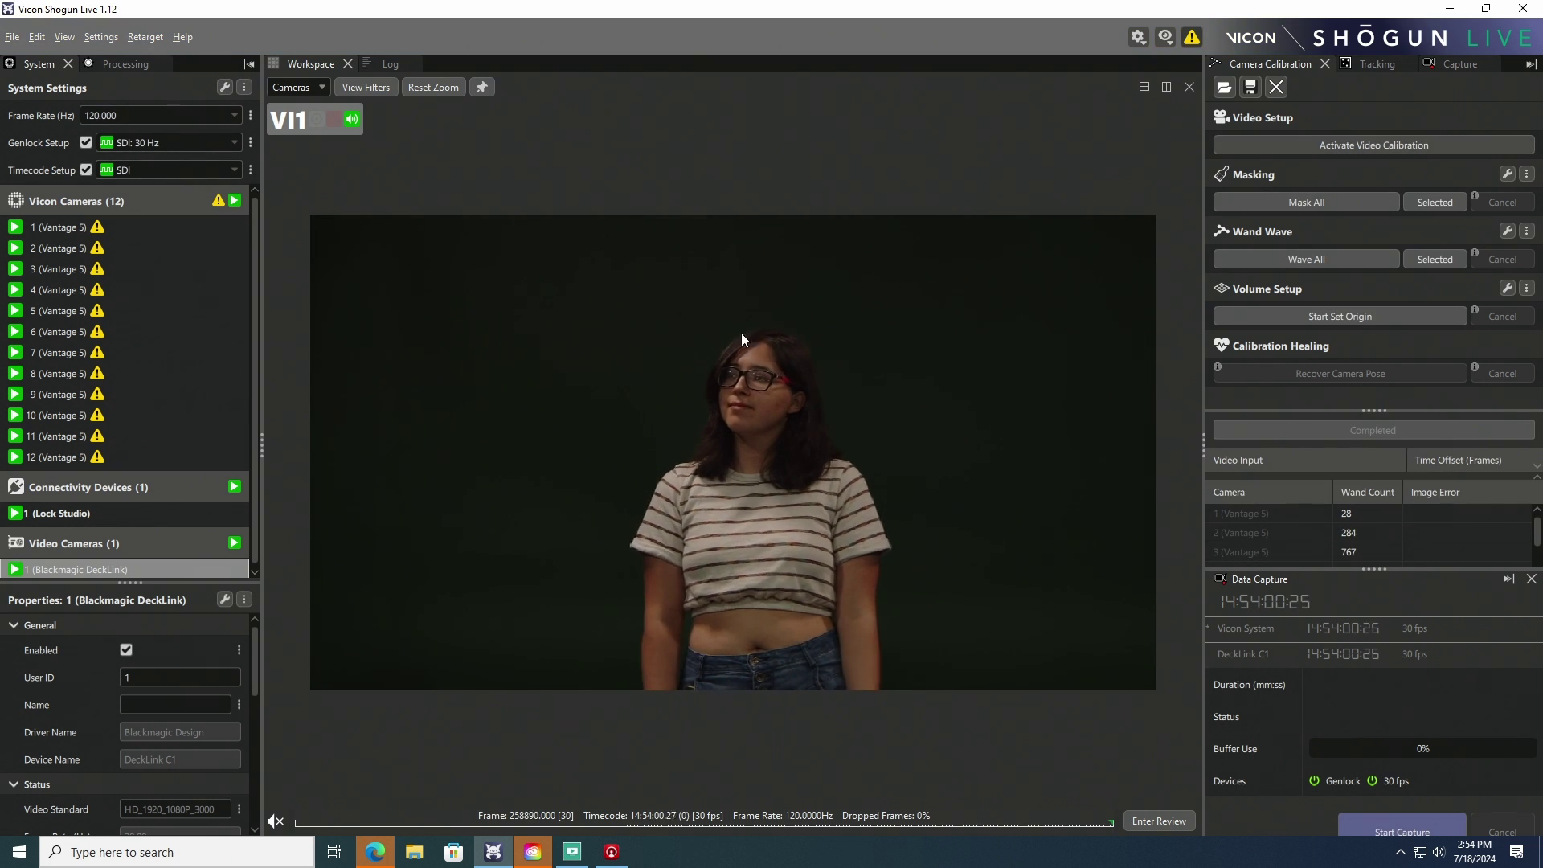
- Switch the workspace from Cameras back to 3D View
click(294, 88)
click(297, 118)
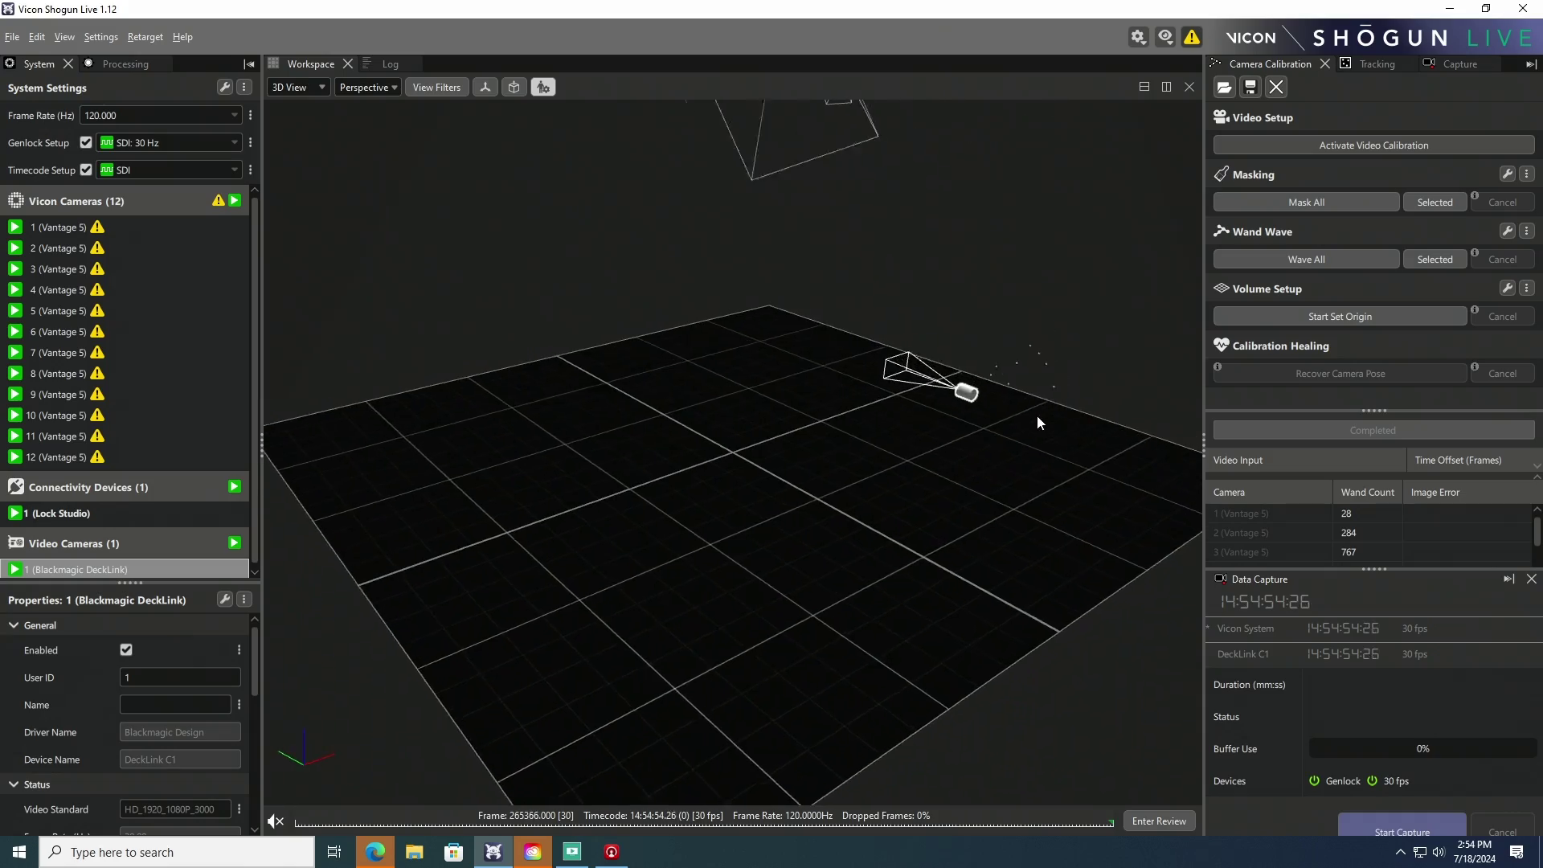
drag(1036, 421, 985, 358)
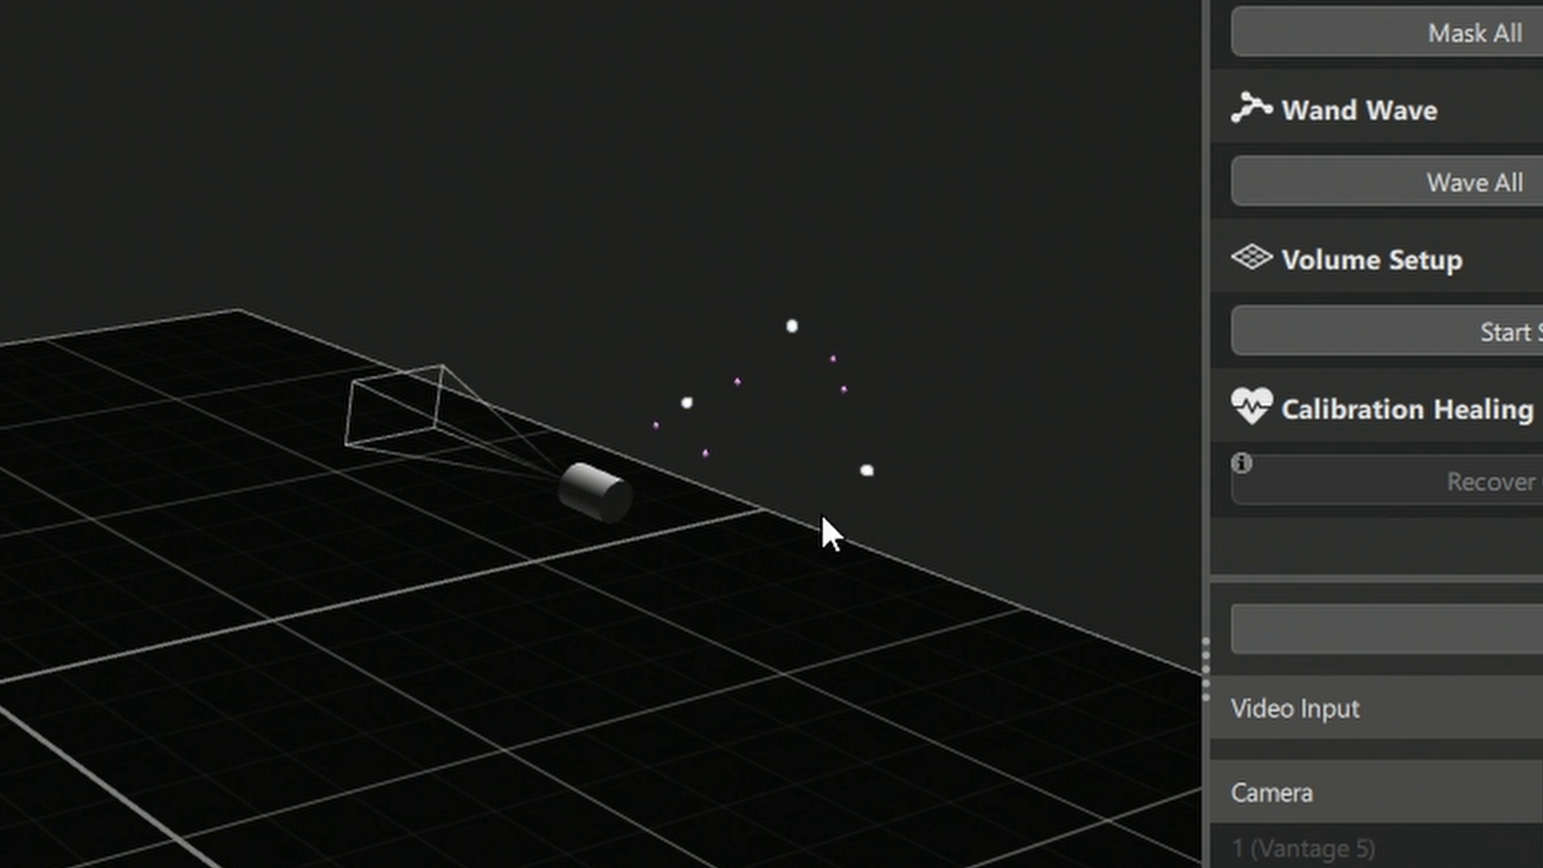
right_drag(836, 630, 723, 562)
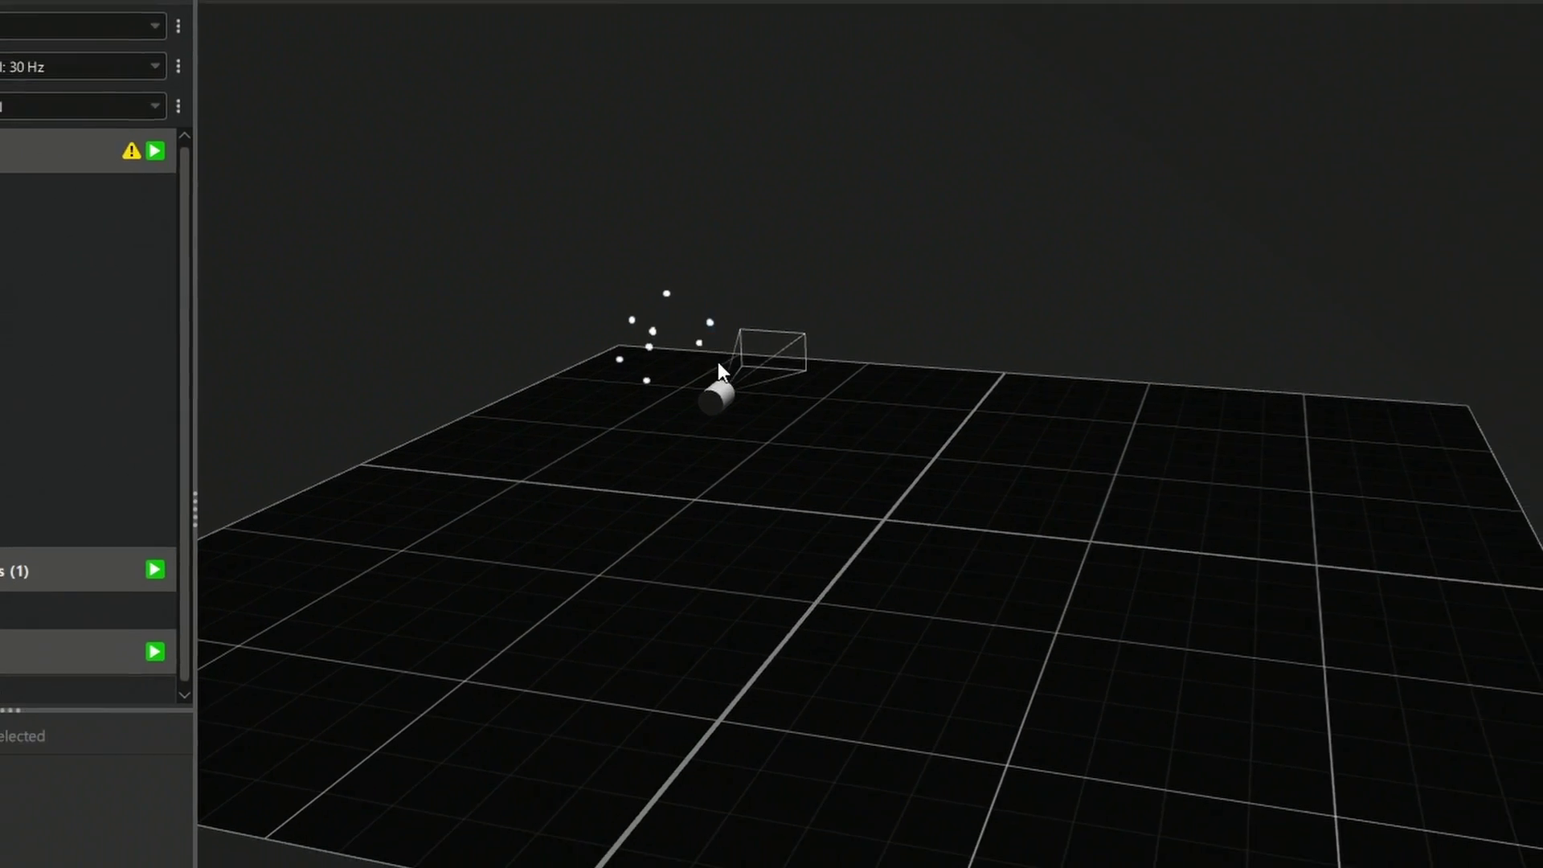
right_drag(789, 513, 1135, 450)
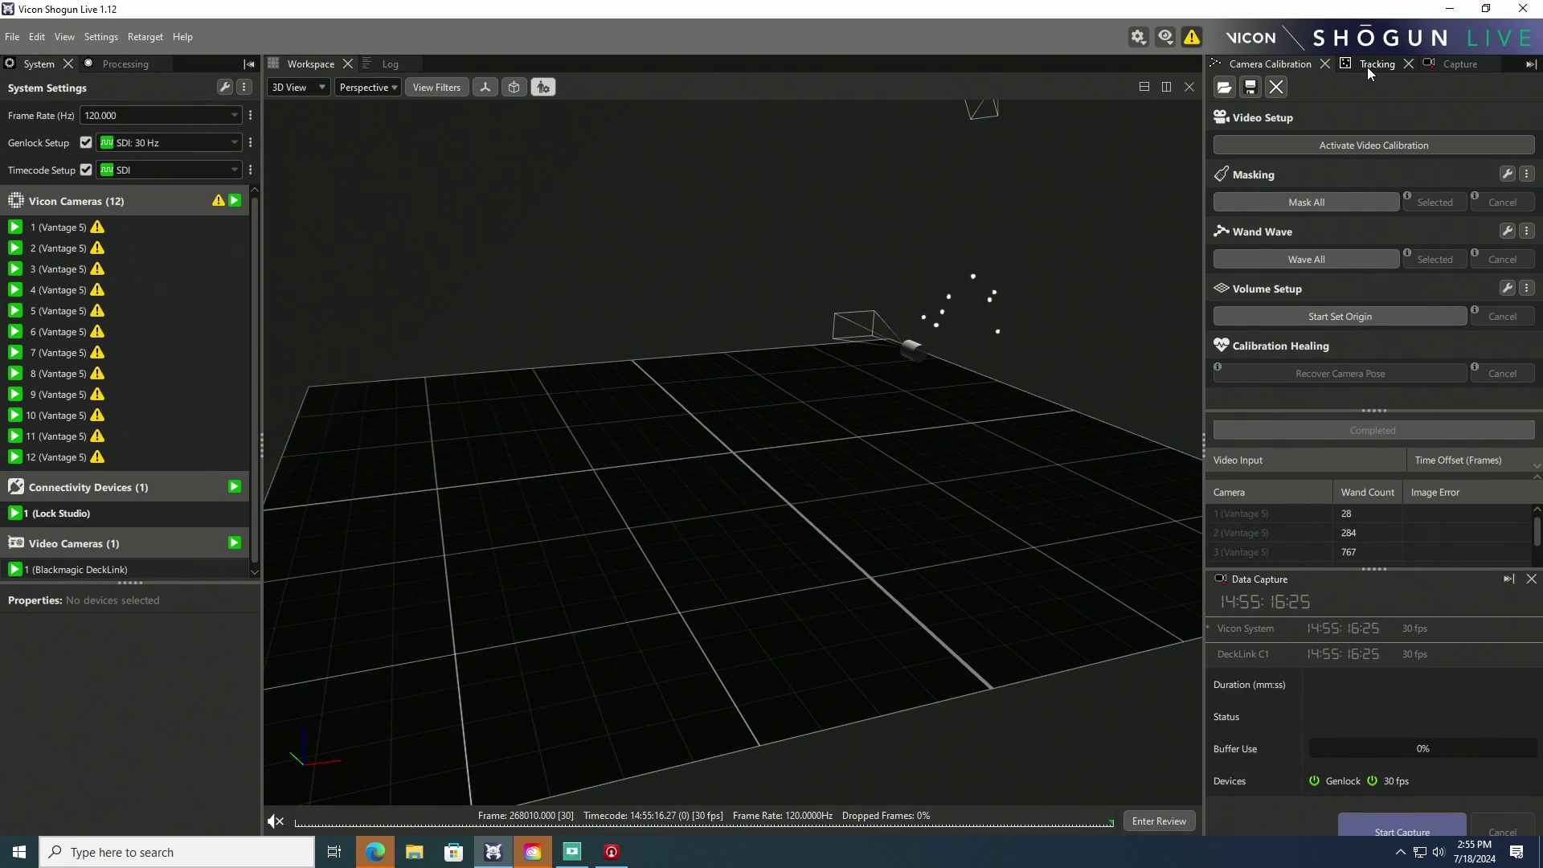
- On the Tracking tab, name the prop CameraCrown and create it from the crown markers
click(1367, 66)
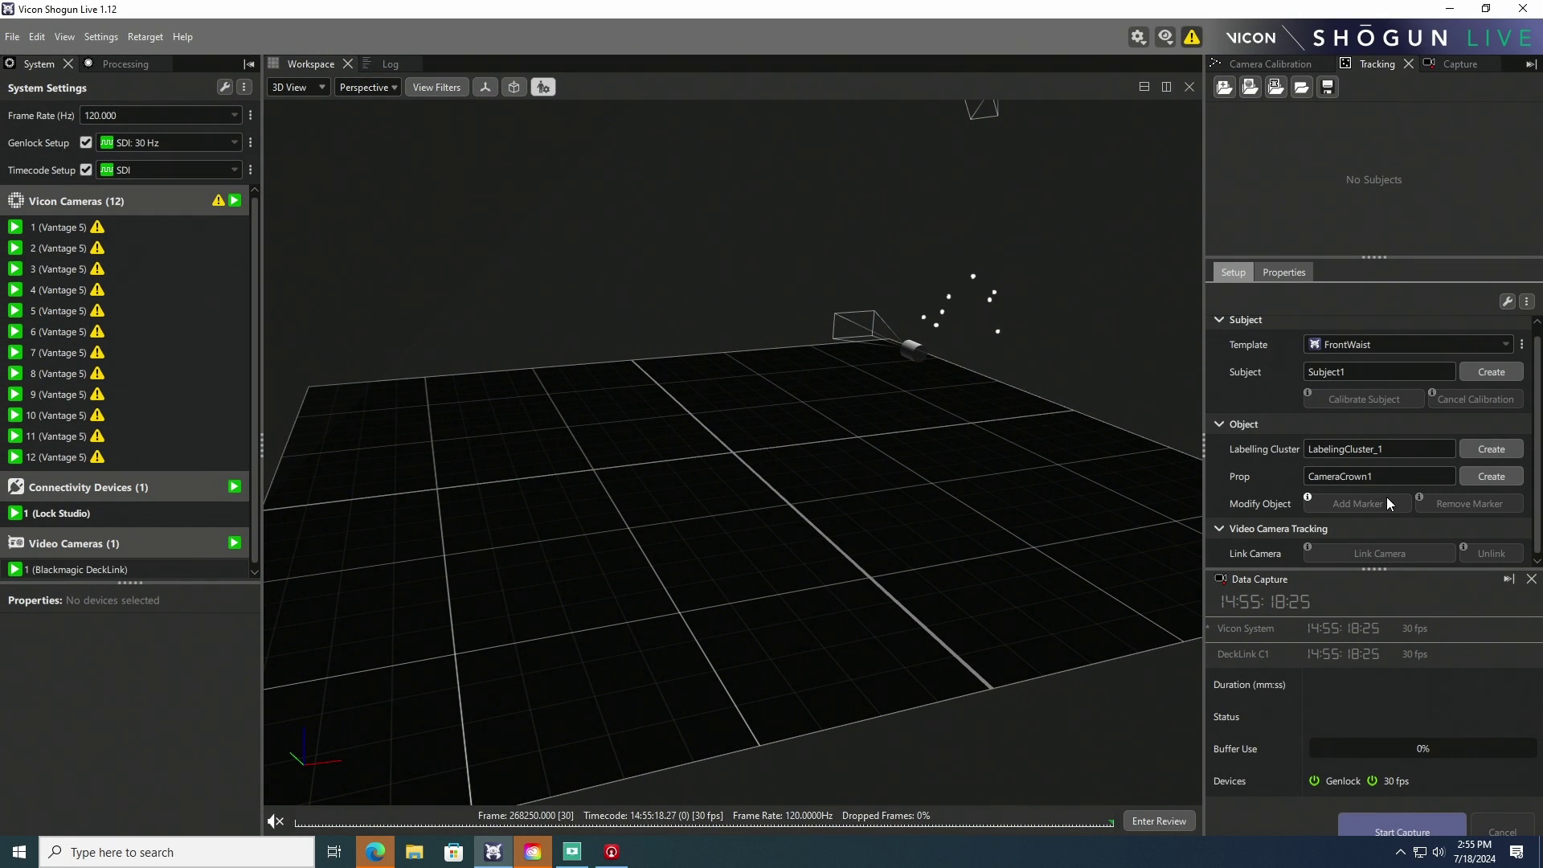
double_click(1426, 471)
key(End)
key(BackSpace)
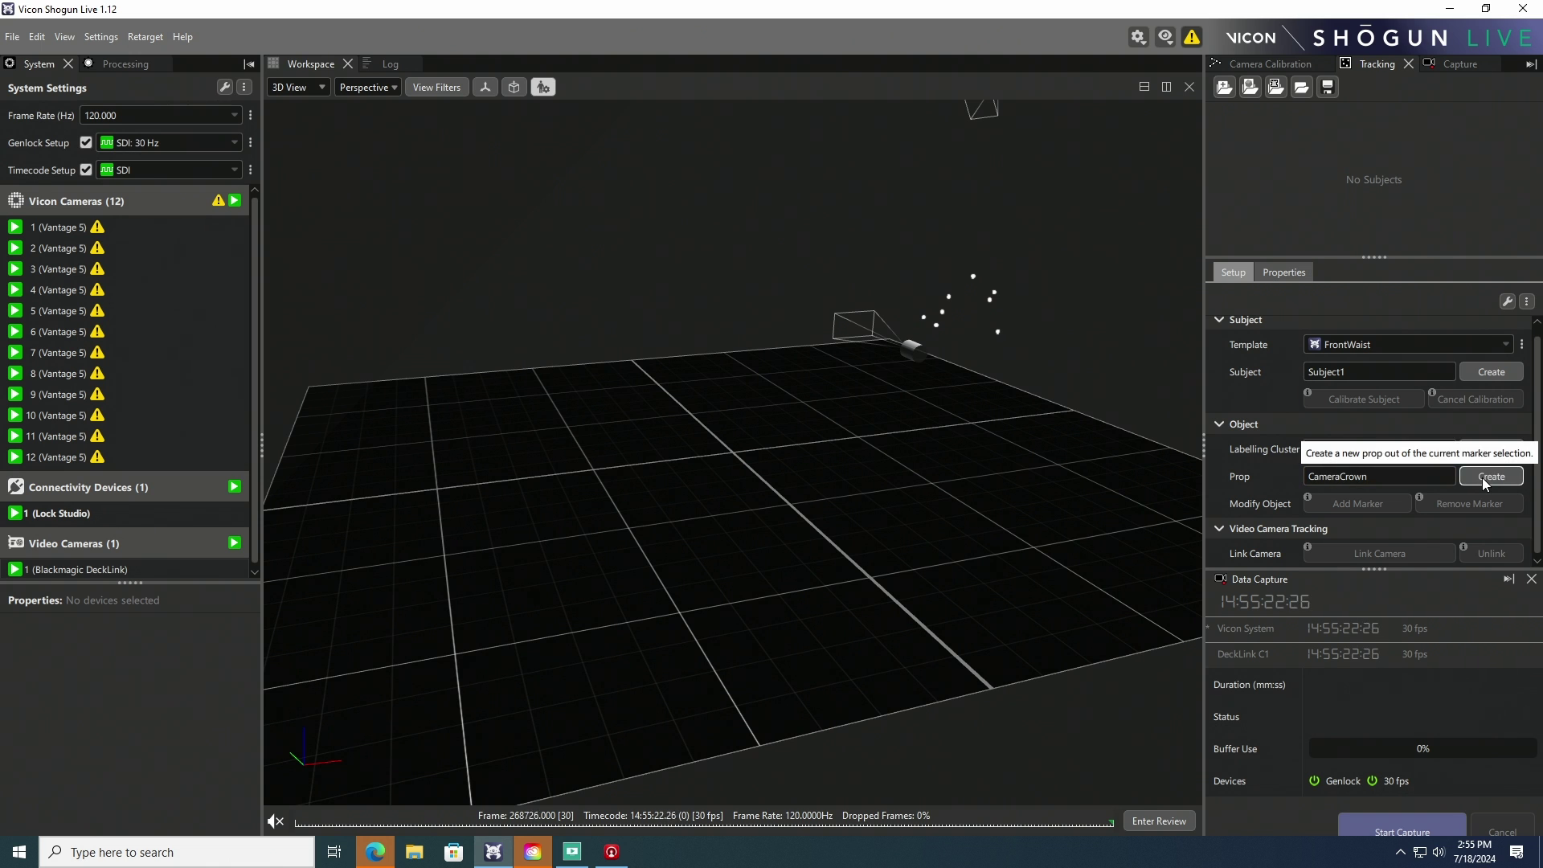
click(1482, 477)
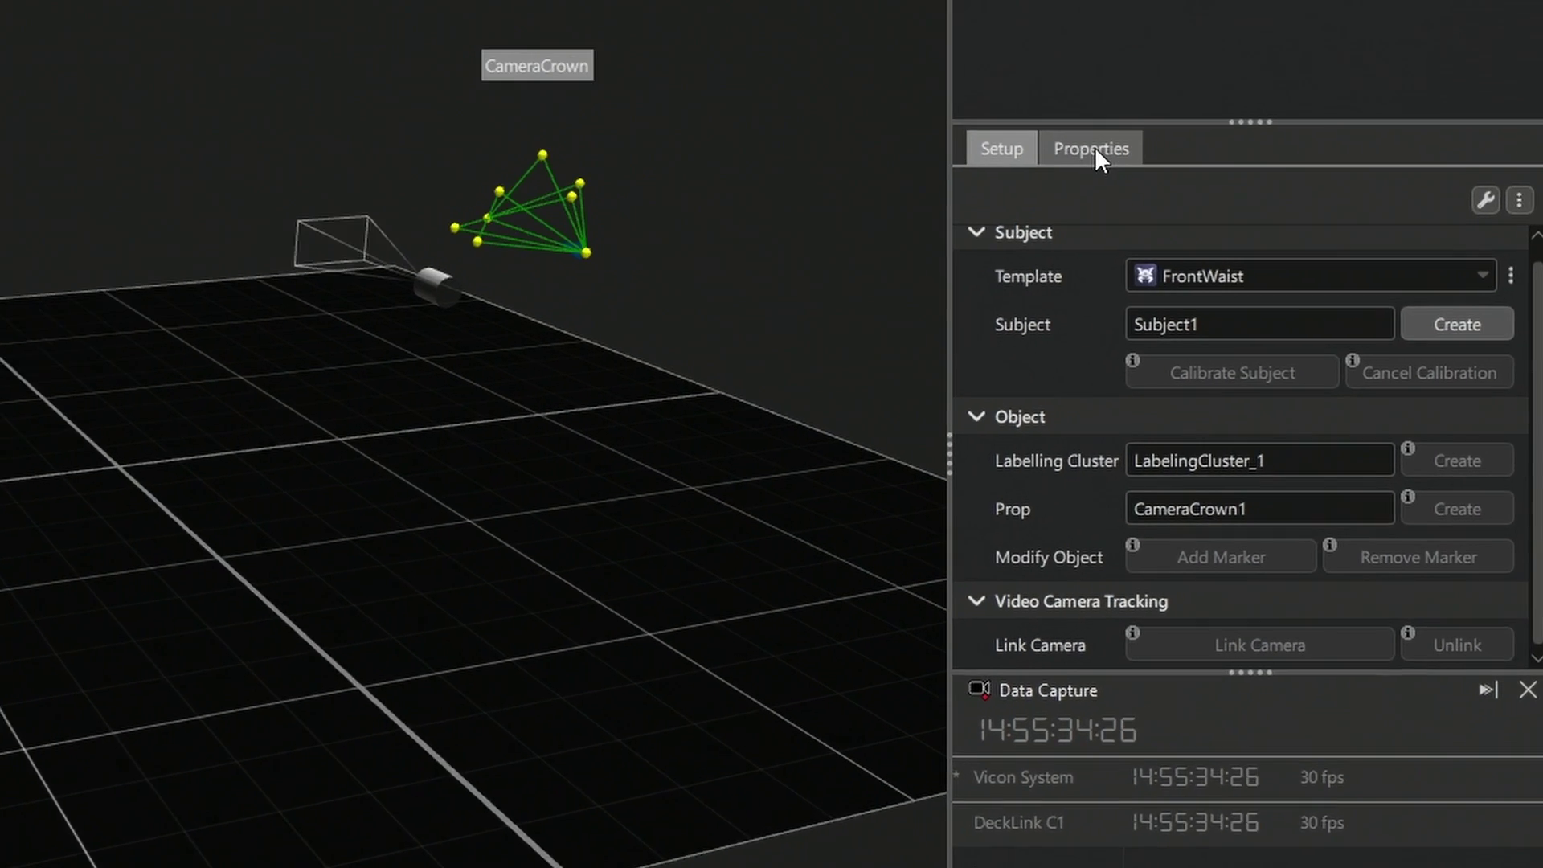
- Tick Track with ObjectTracker in the CameraCrown prop's Properties
click(991, 81)
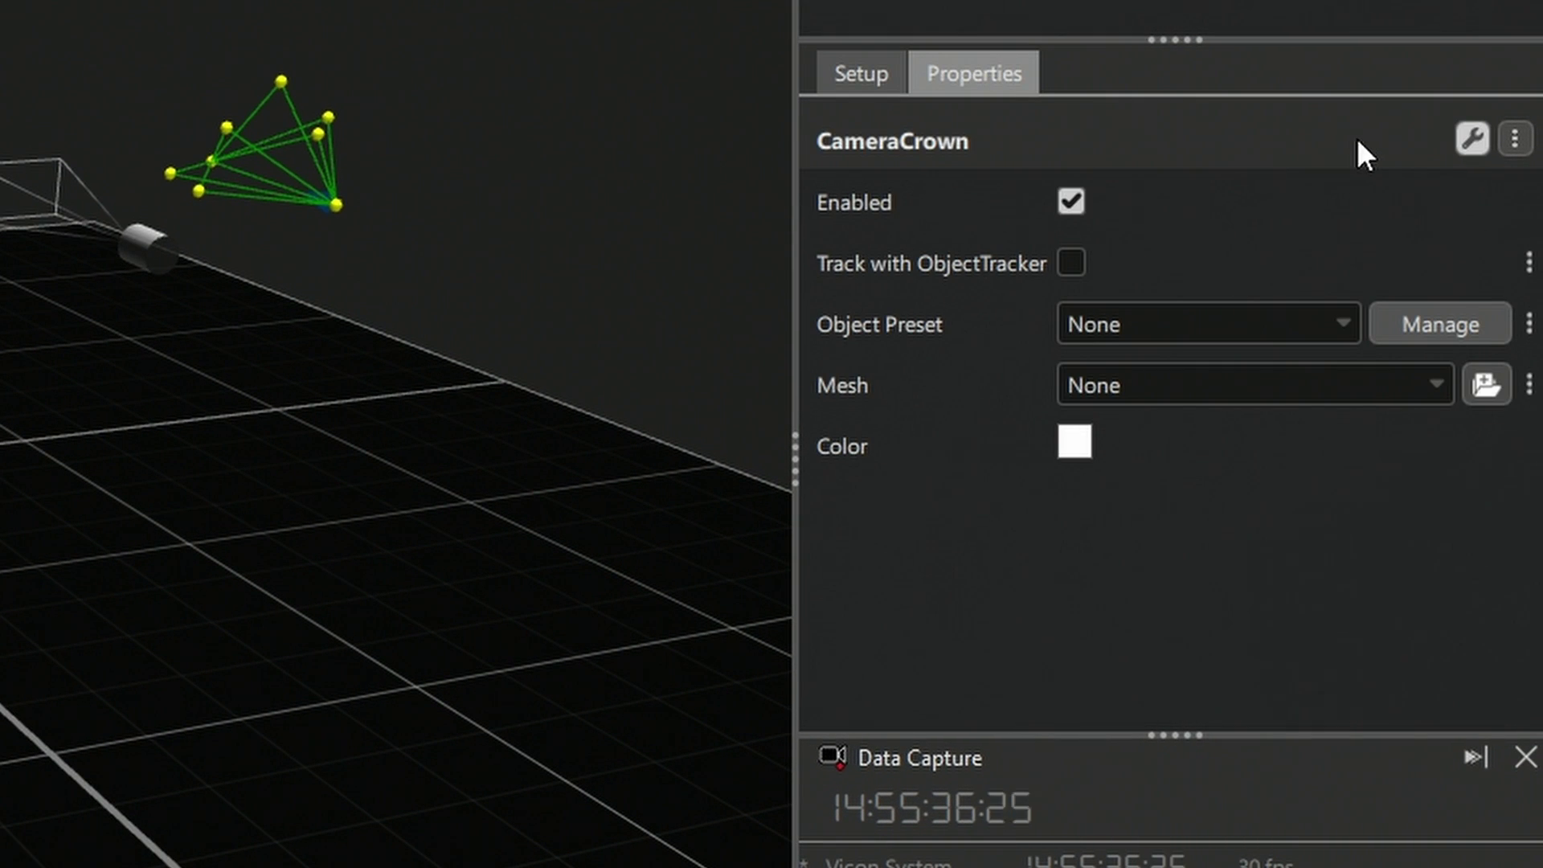
click(1072, 260)
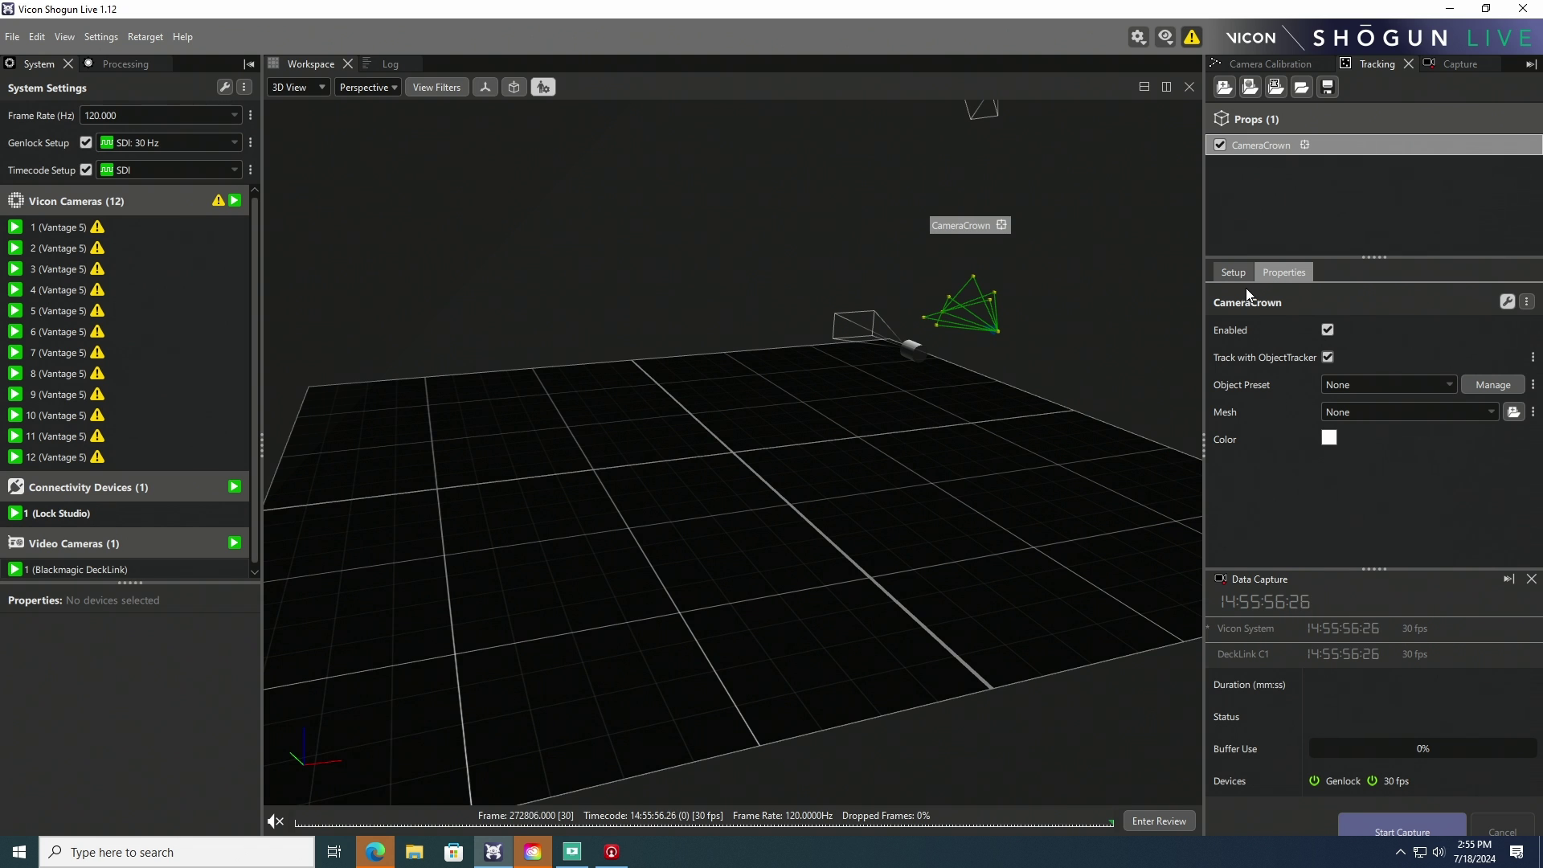
- Select CameraCrown and the DeckLink camera in the 3D view, then link them
click(1230, 272)
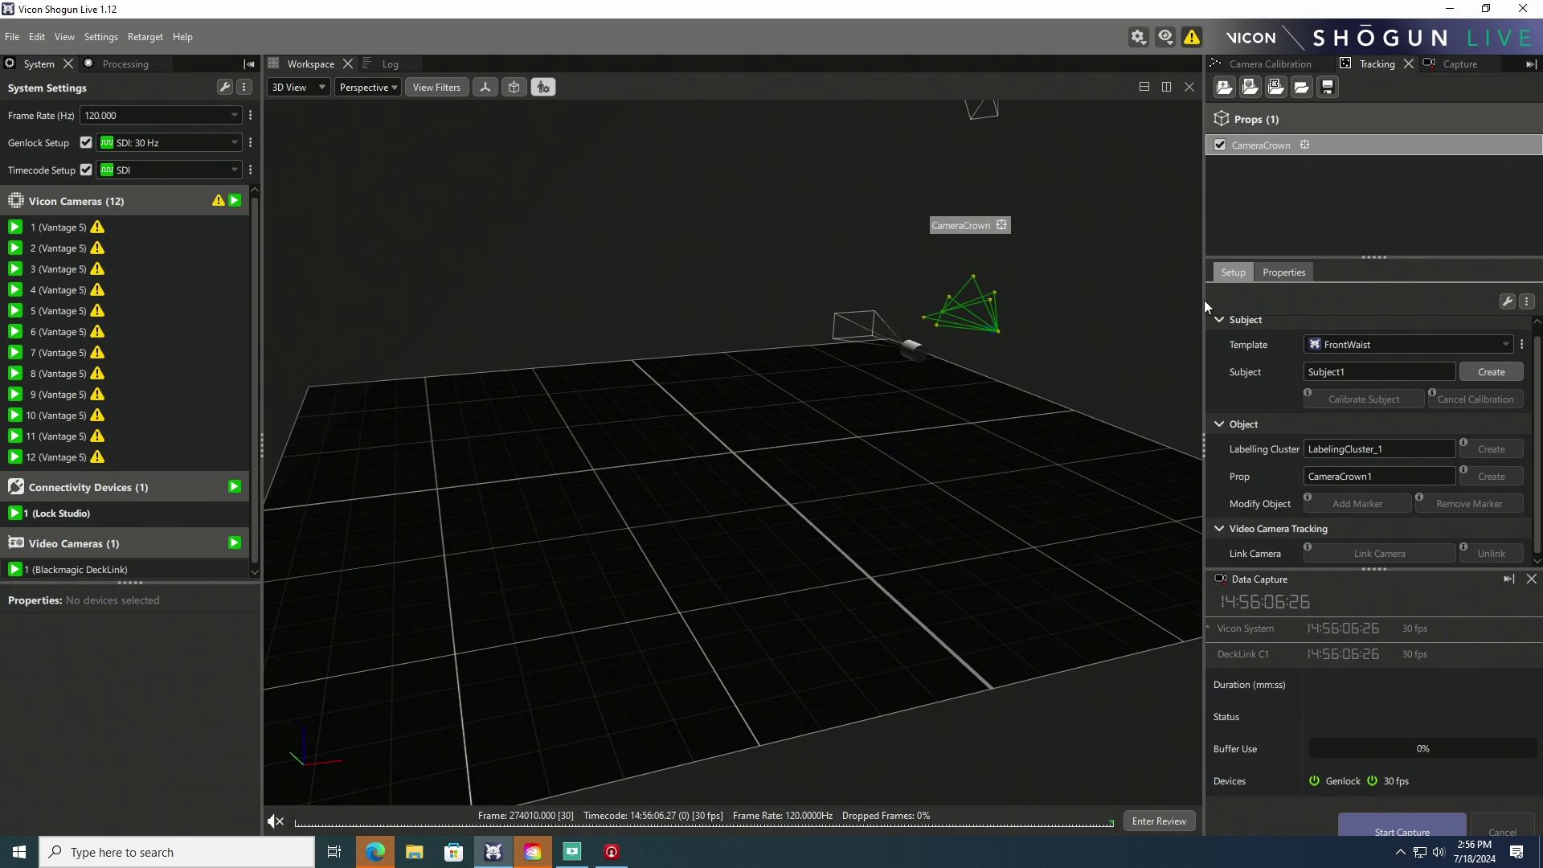
click(1289, 148)
click(910, 358)
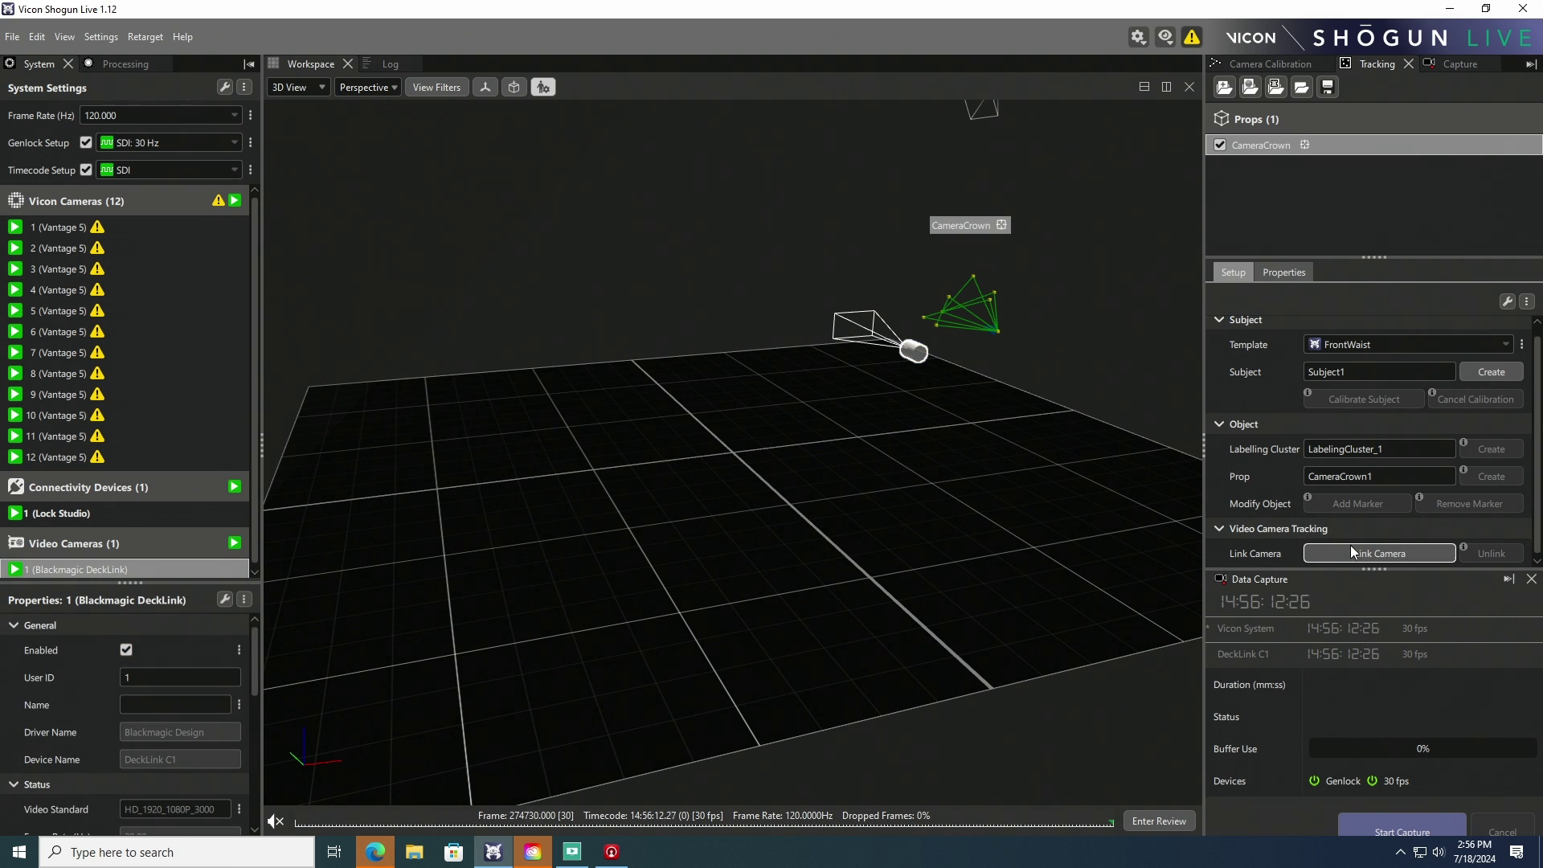
click(1357, 555)
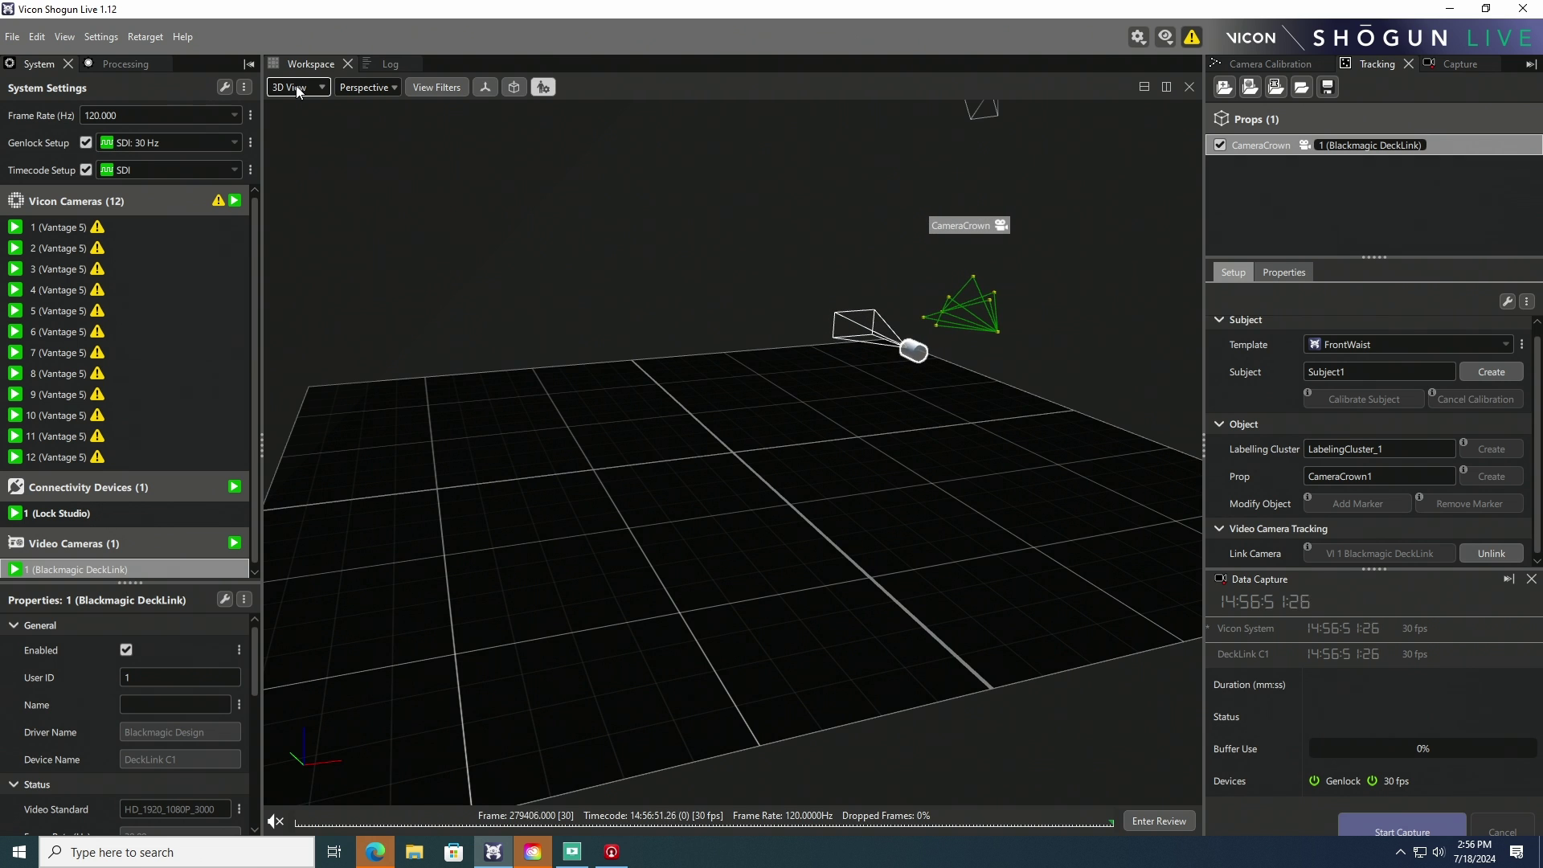
- Switch to Cameras view and turn on the 3D data overlay in View Filters
click(296, 85)
click(318, 107)
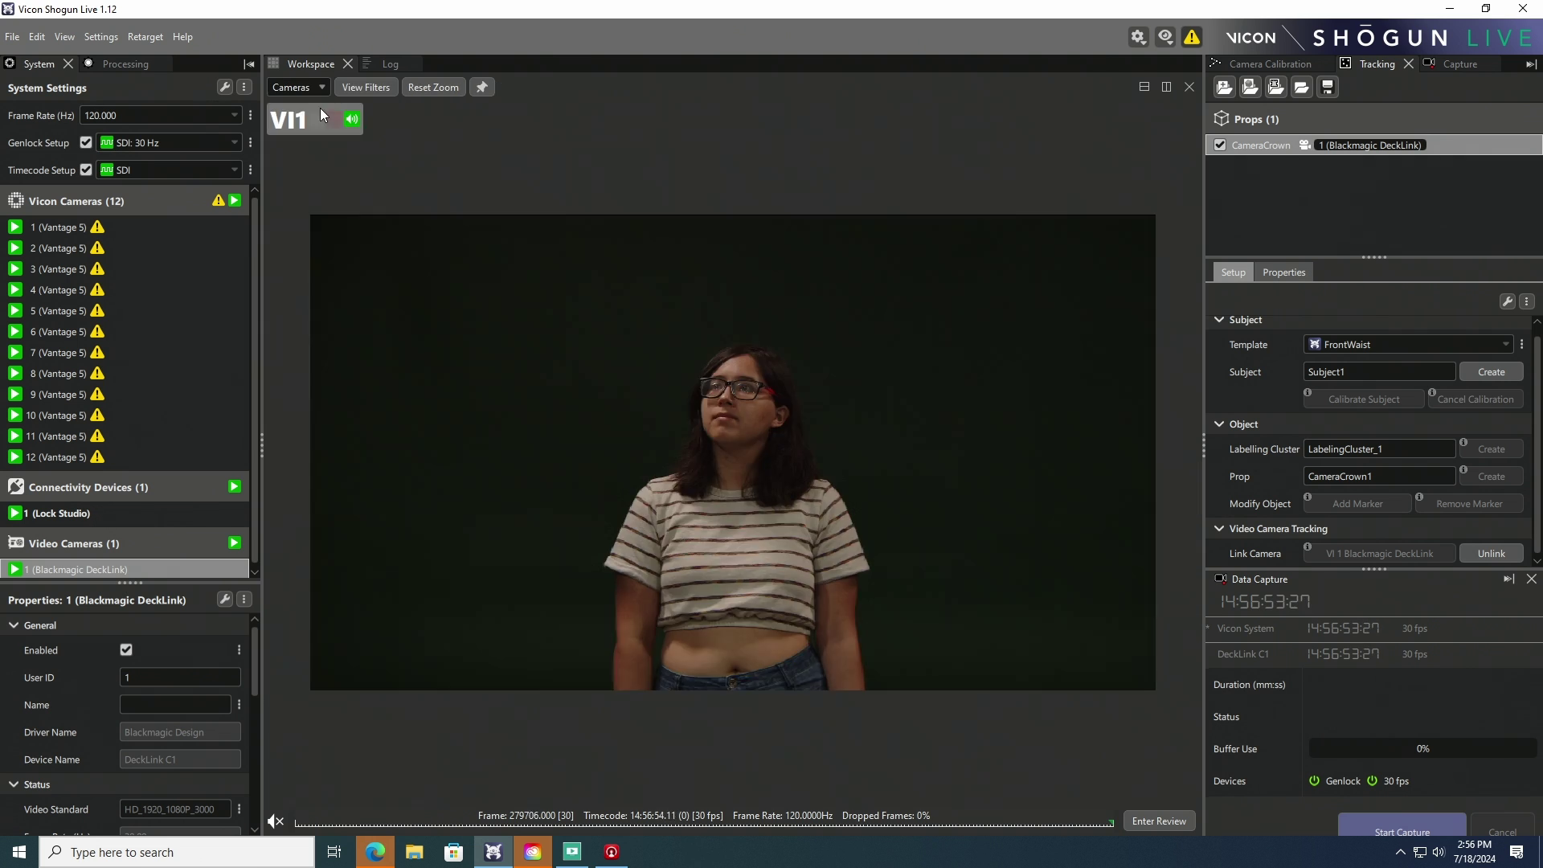
click(371, 87)
click(295, 455)
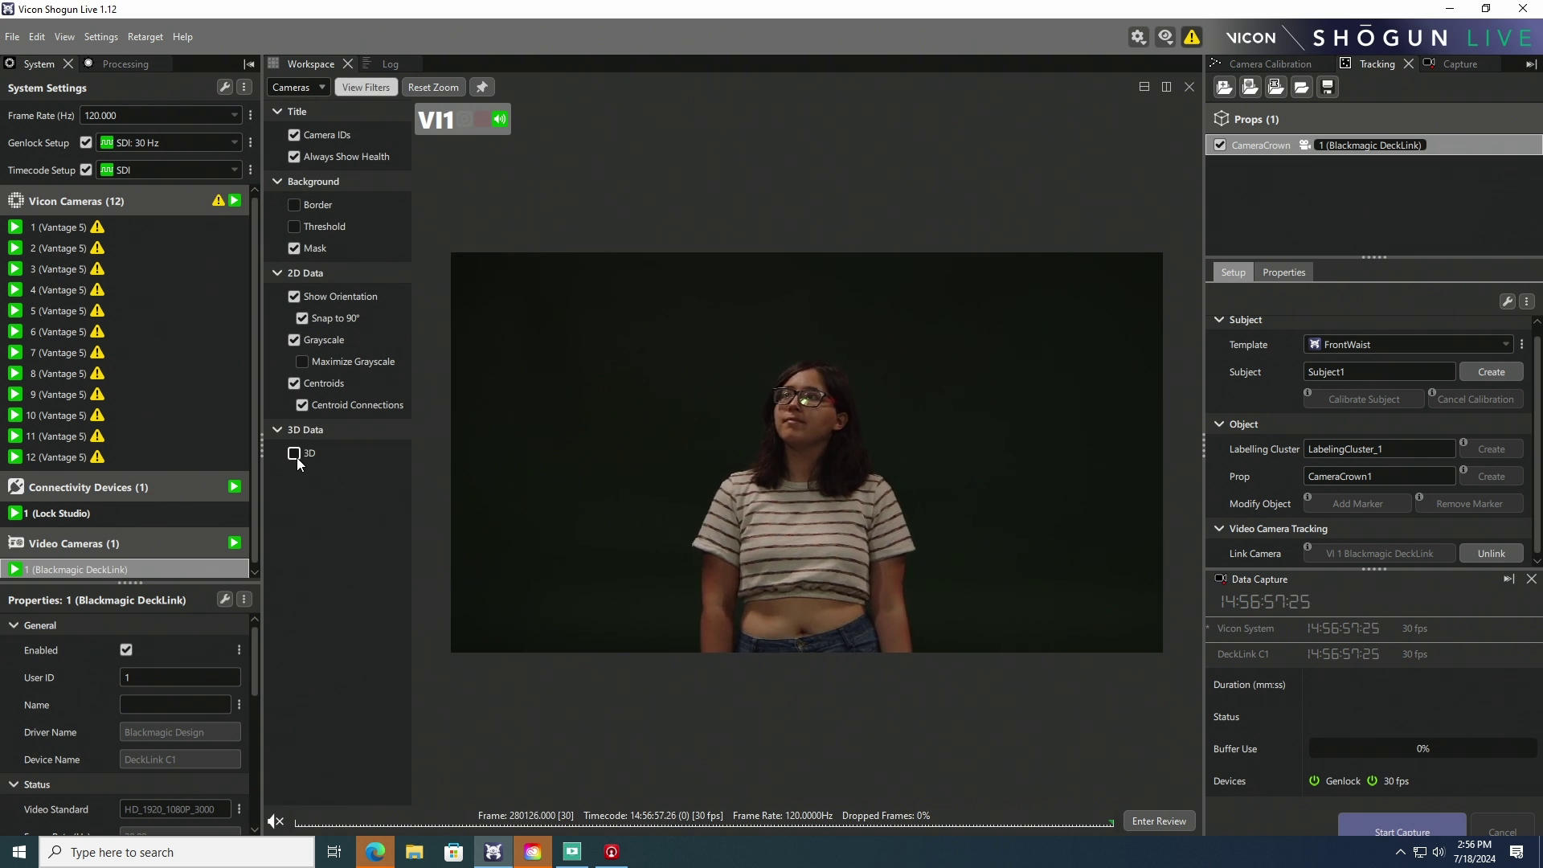
click(364, 85)
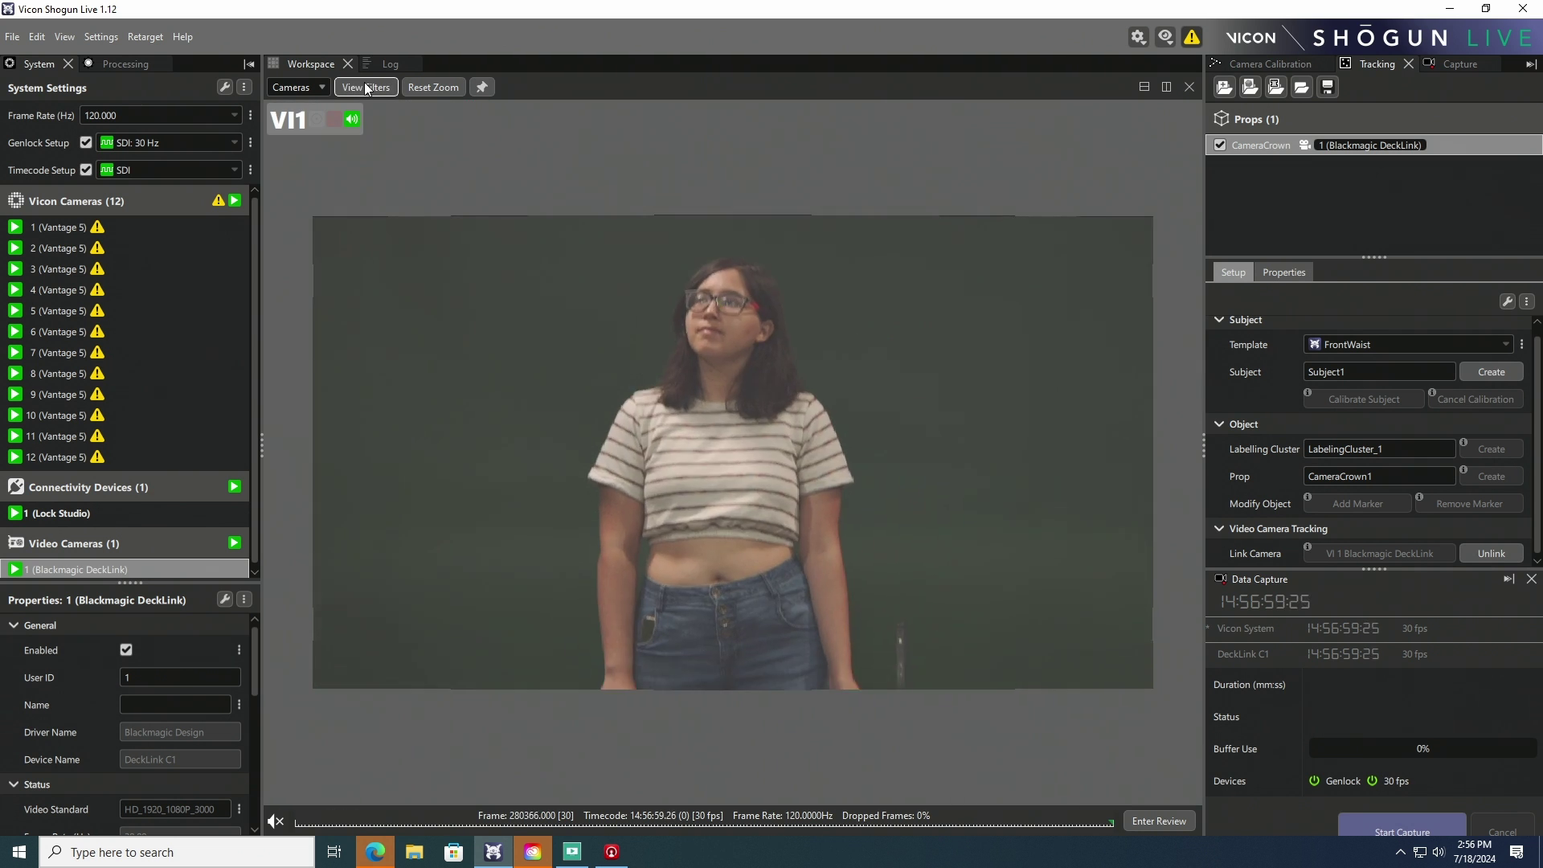